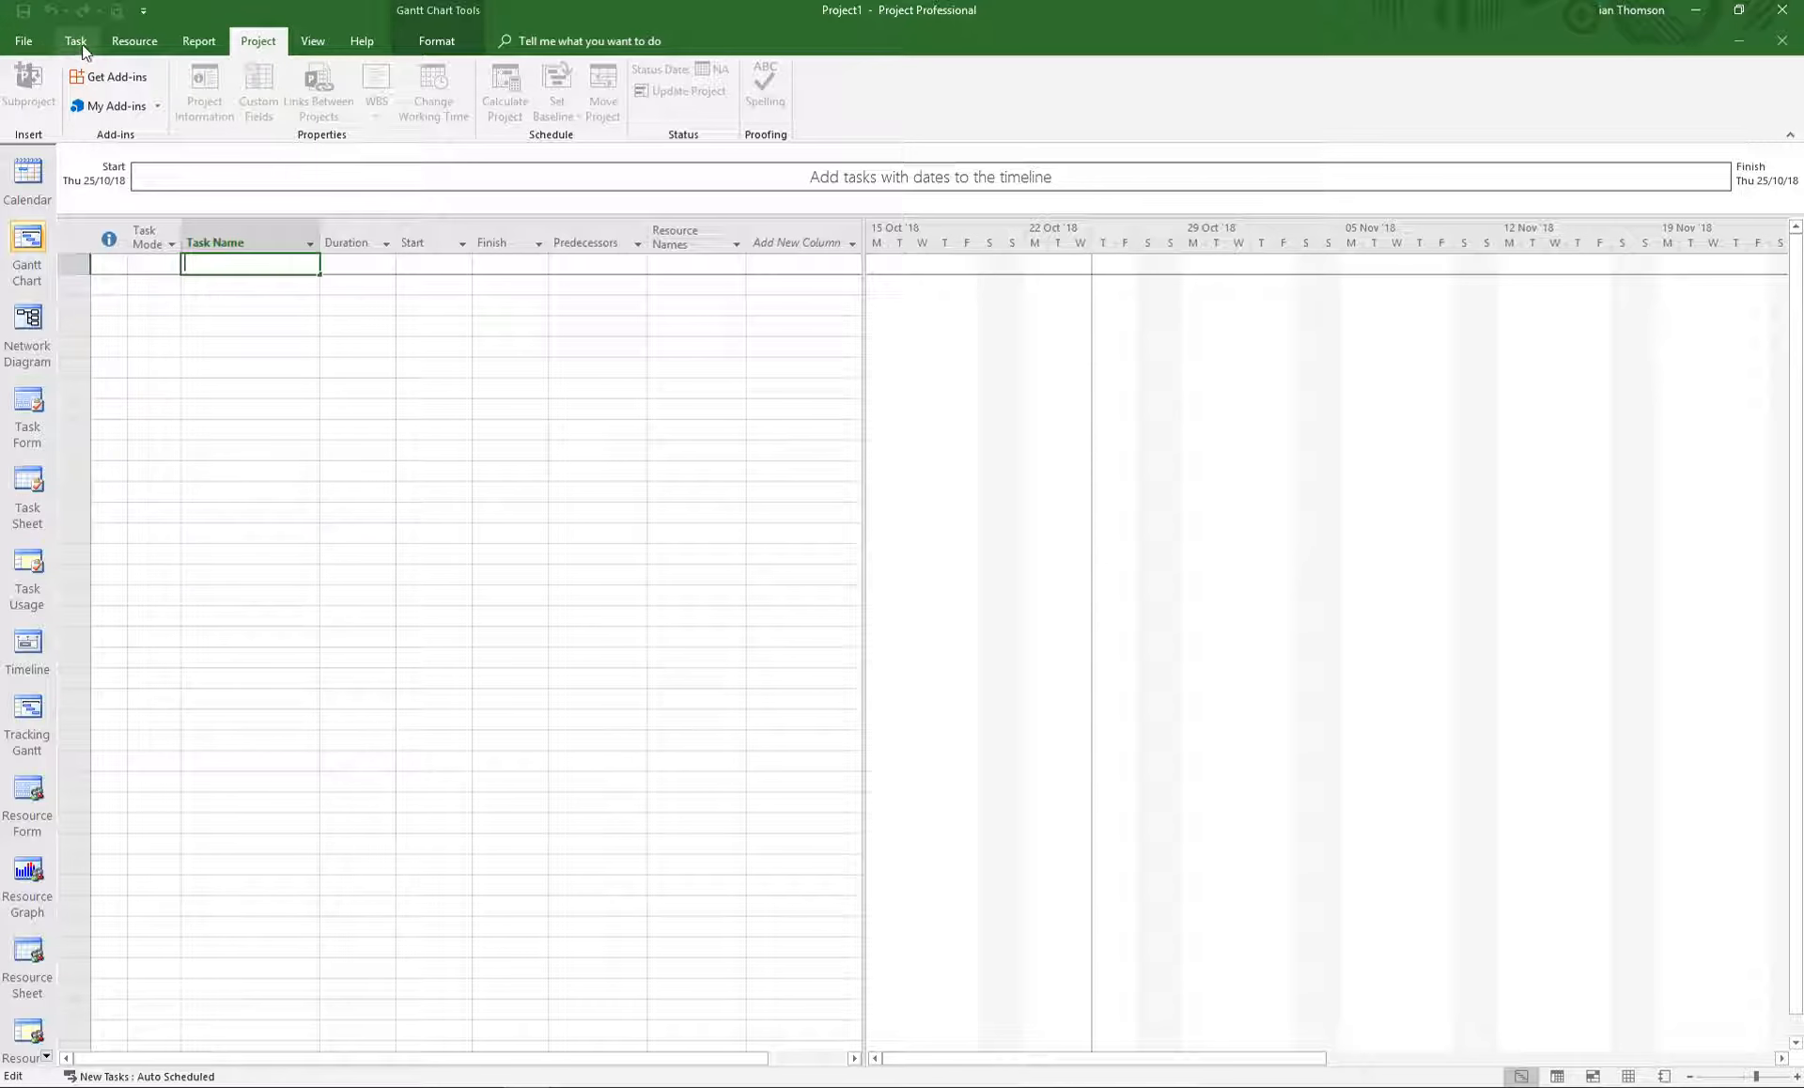
pyautogui.click(135, 41)
pyautogui.click(192, 43)
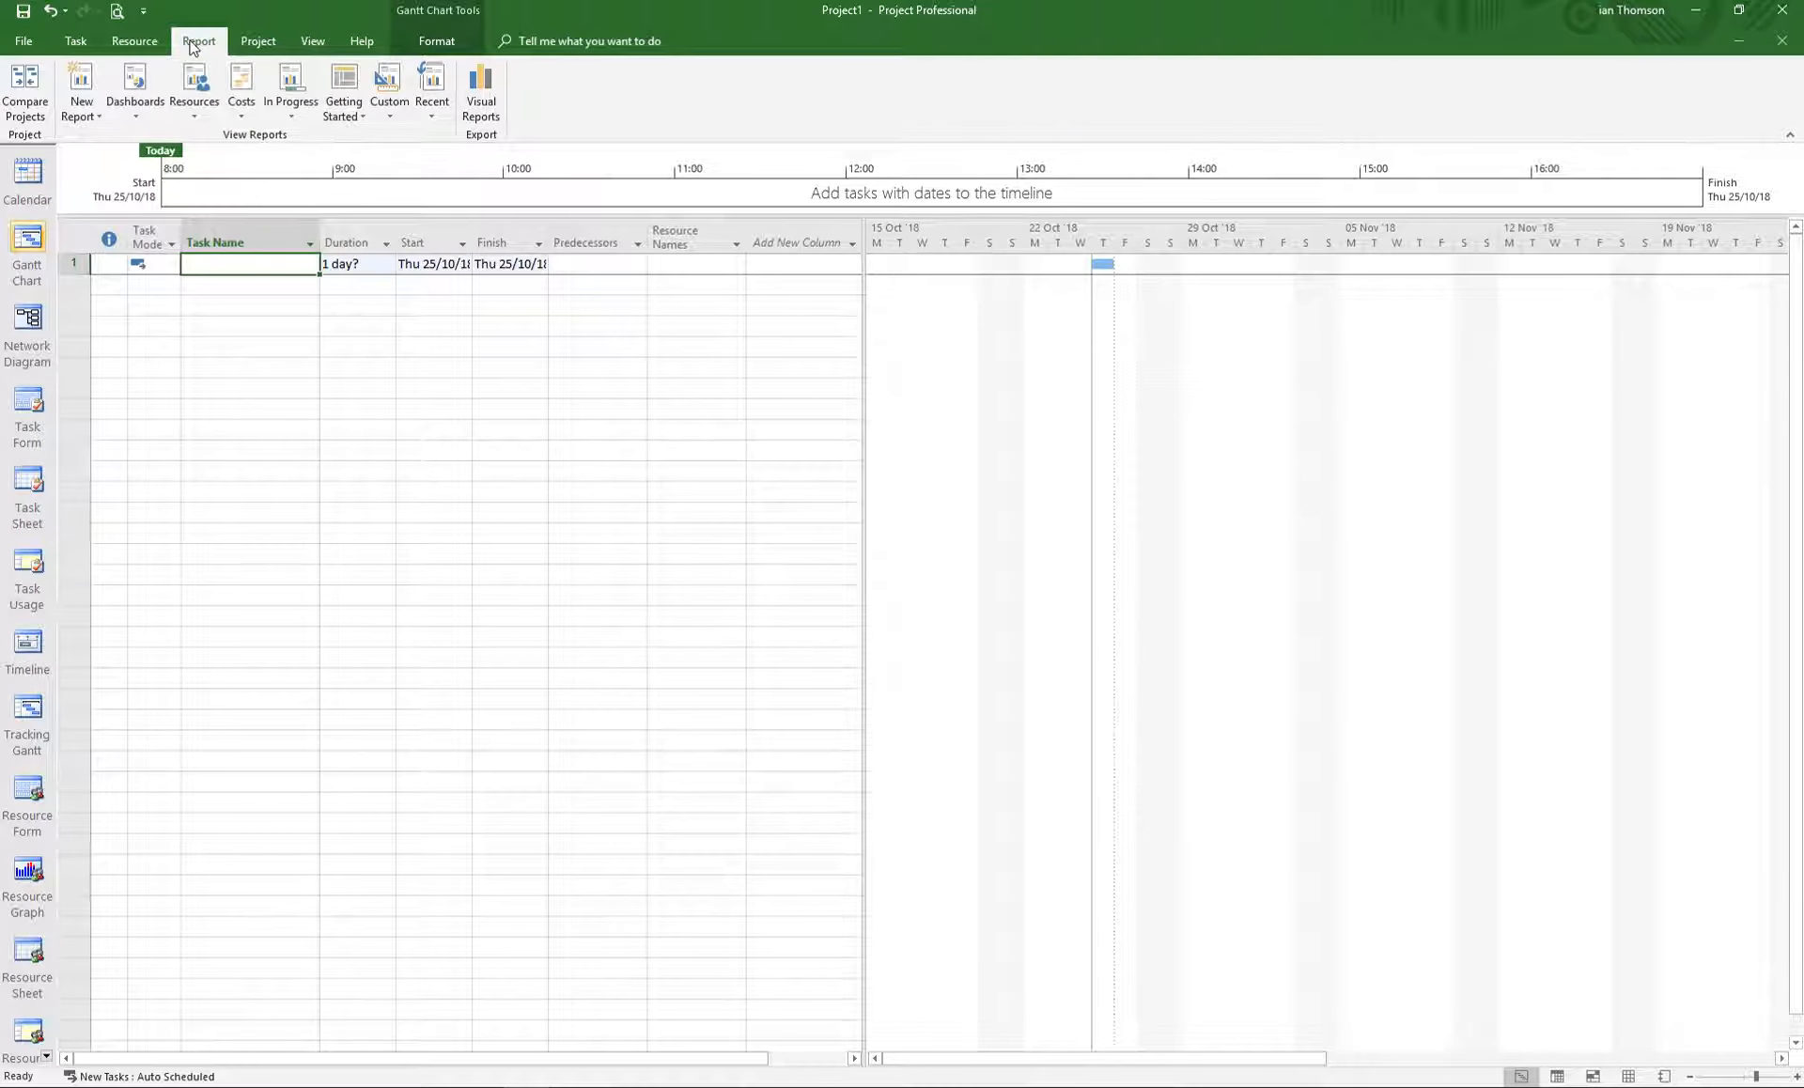
pyautogui.click(257, 41)
pyautogui.click(314, 41)
pyautogui.click(362, 41)
pyautogui.click(444, 43)
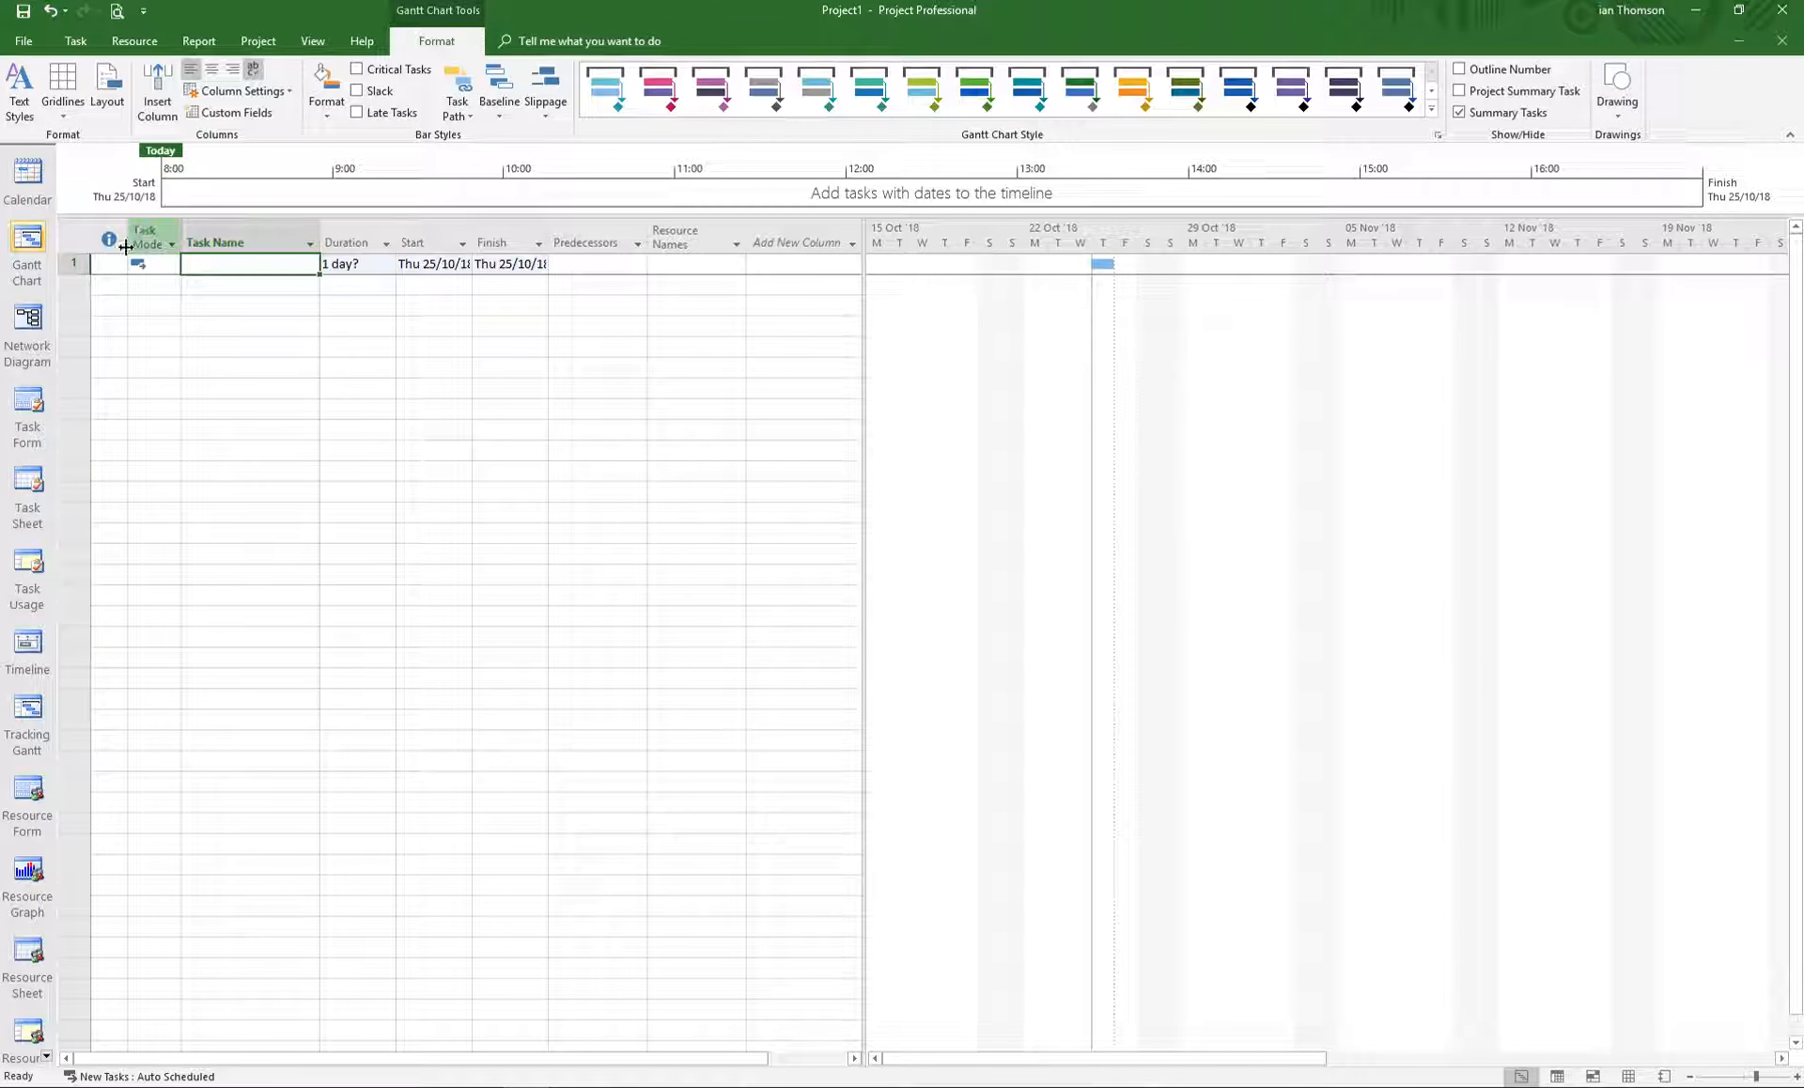
# Delete the blank task in row 1 and hide the View Bar.
pyautogui.click(74, 265)
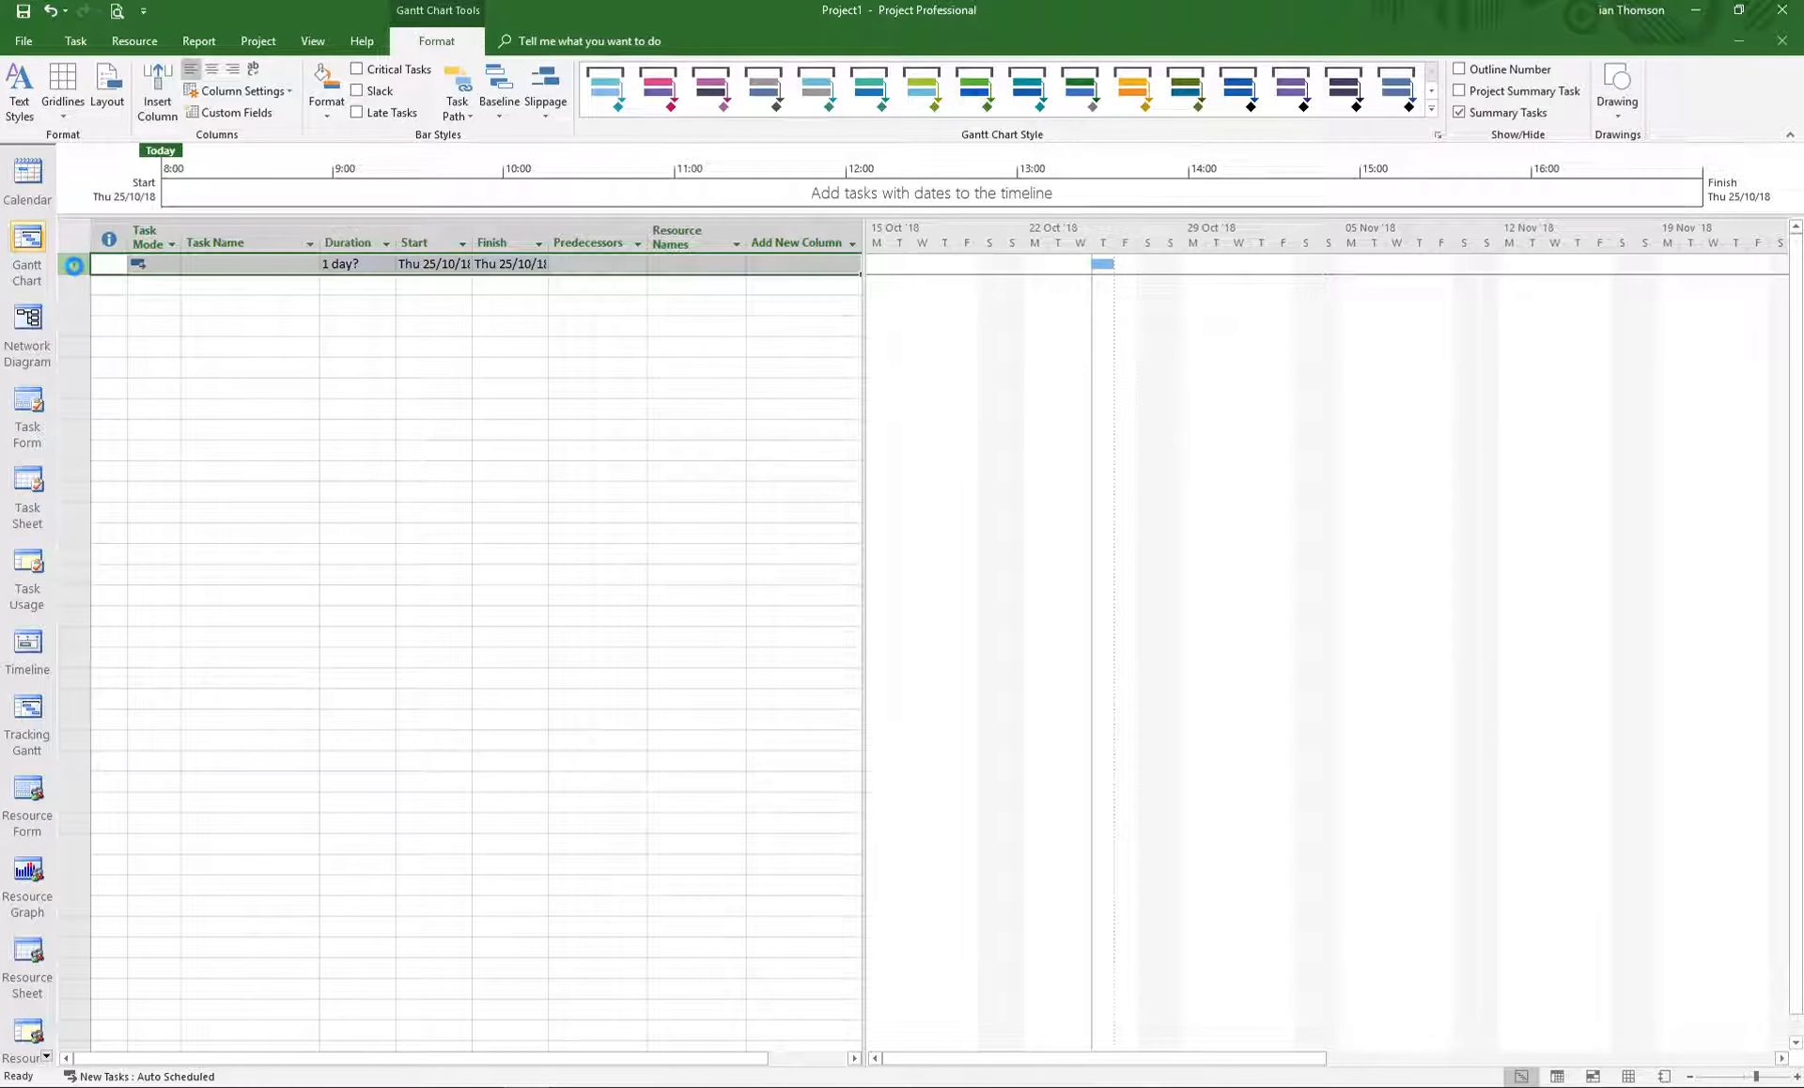
pyautogui.press('Delete')
pyautogui.click(246, 263)
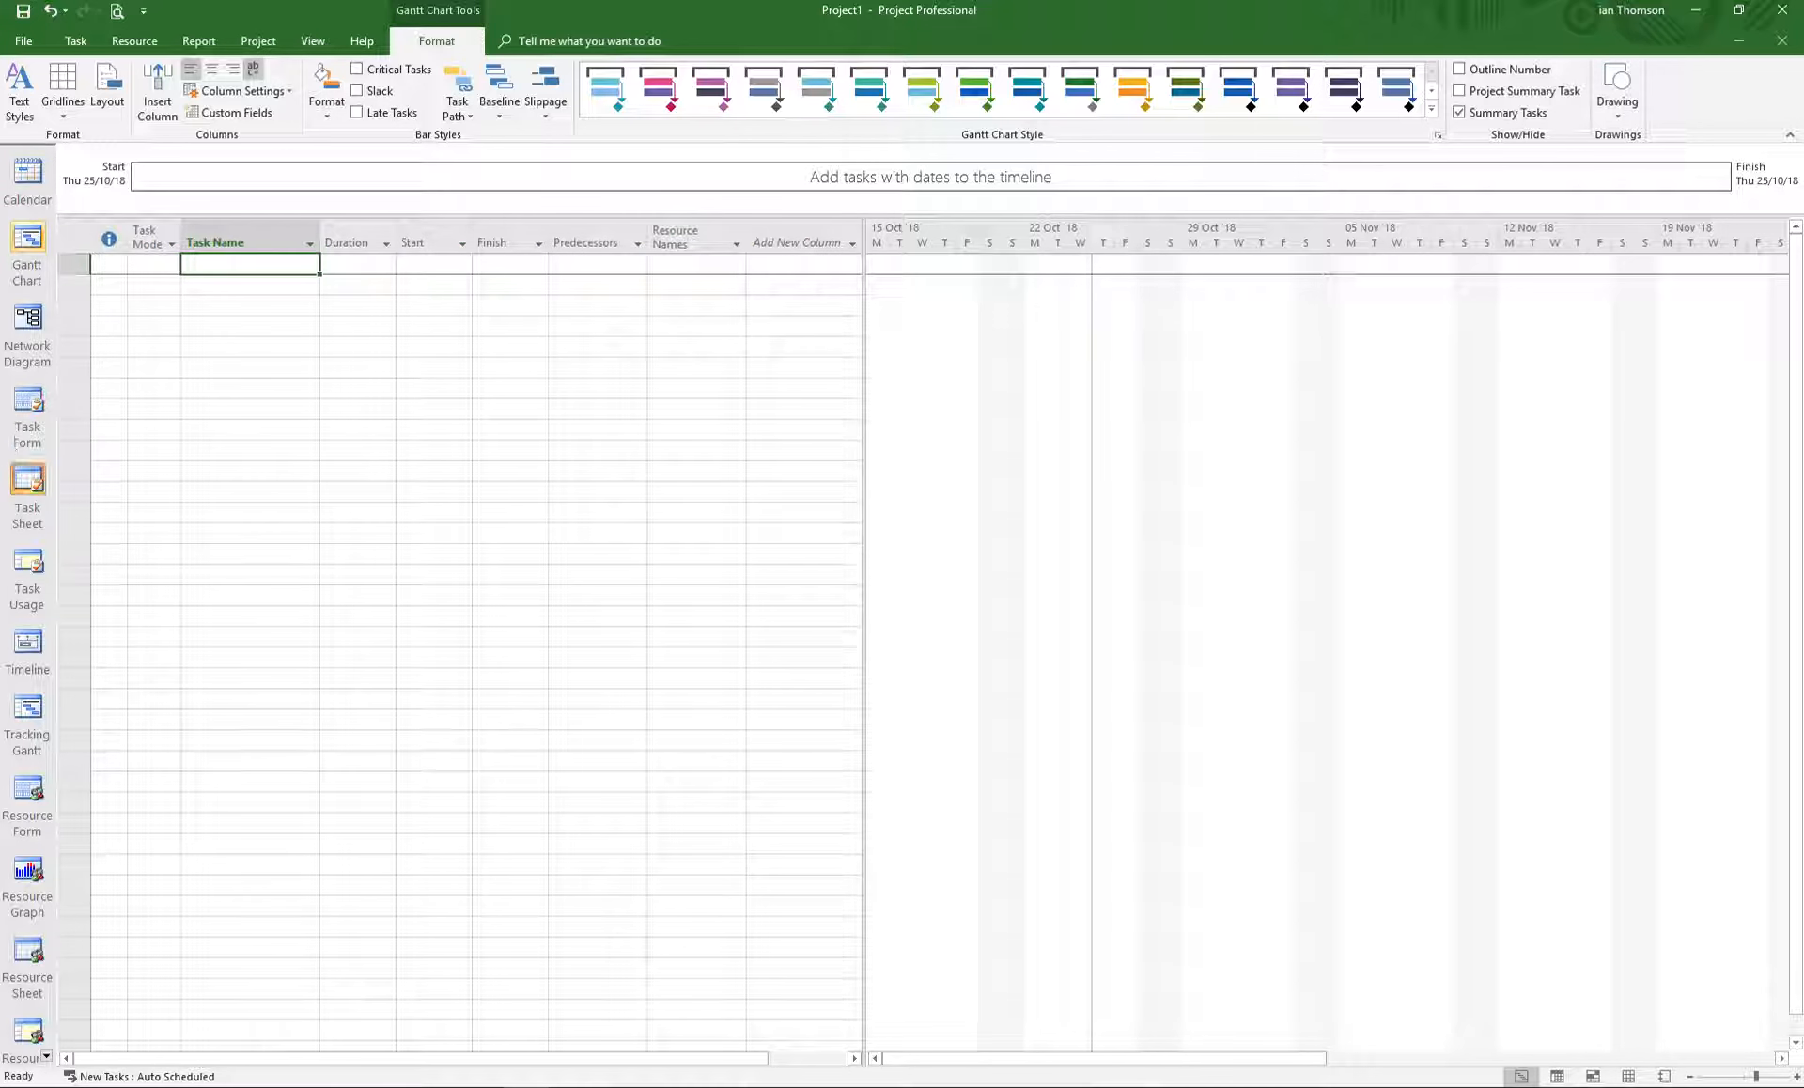
pyautogui.rightClick(23, 457)
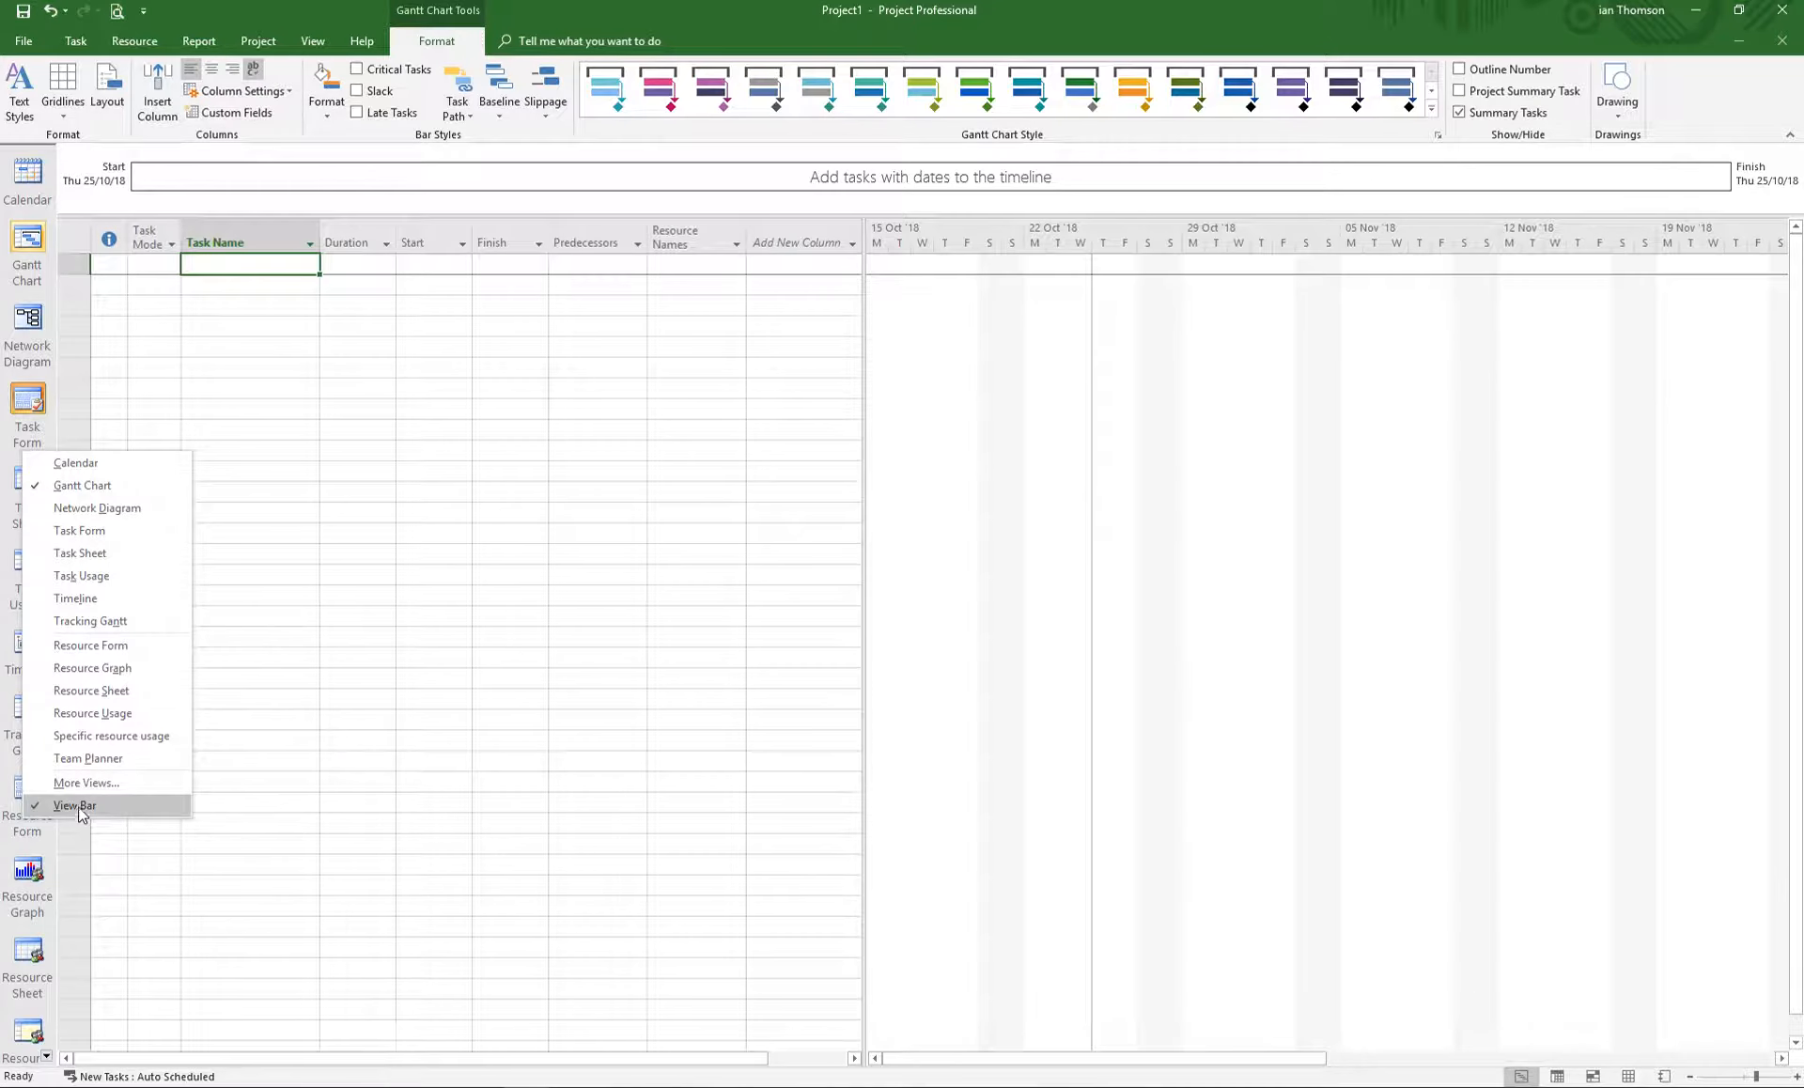
pyautogui.click(81, 807)
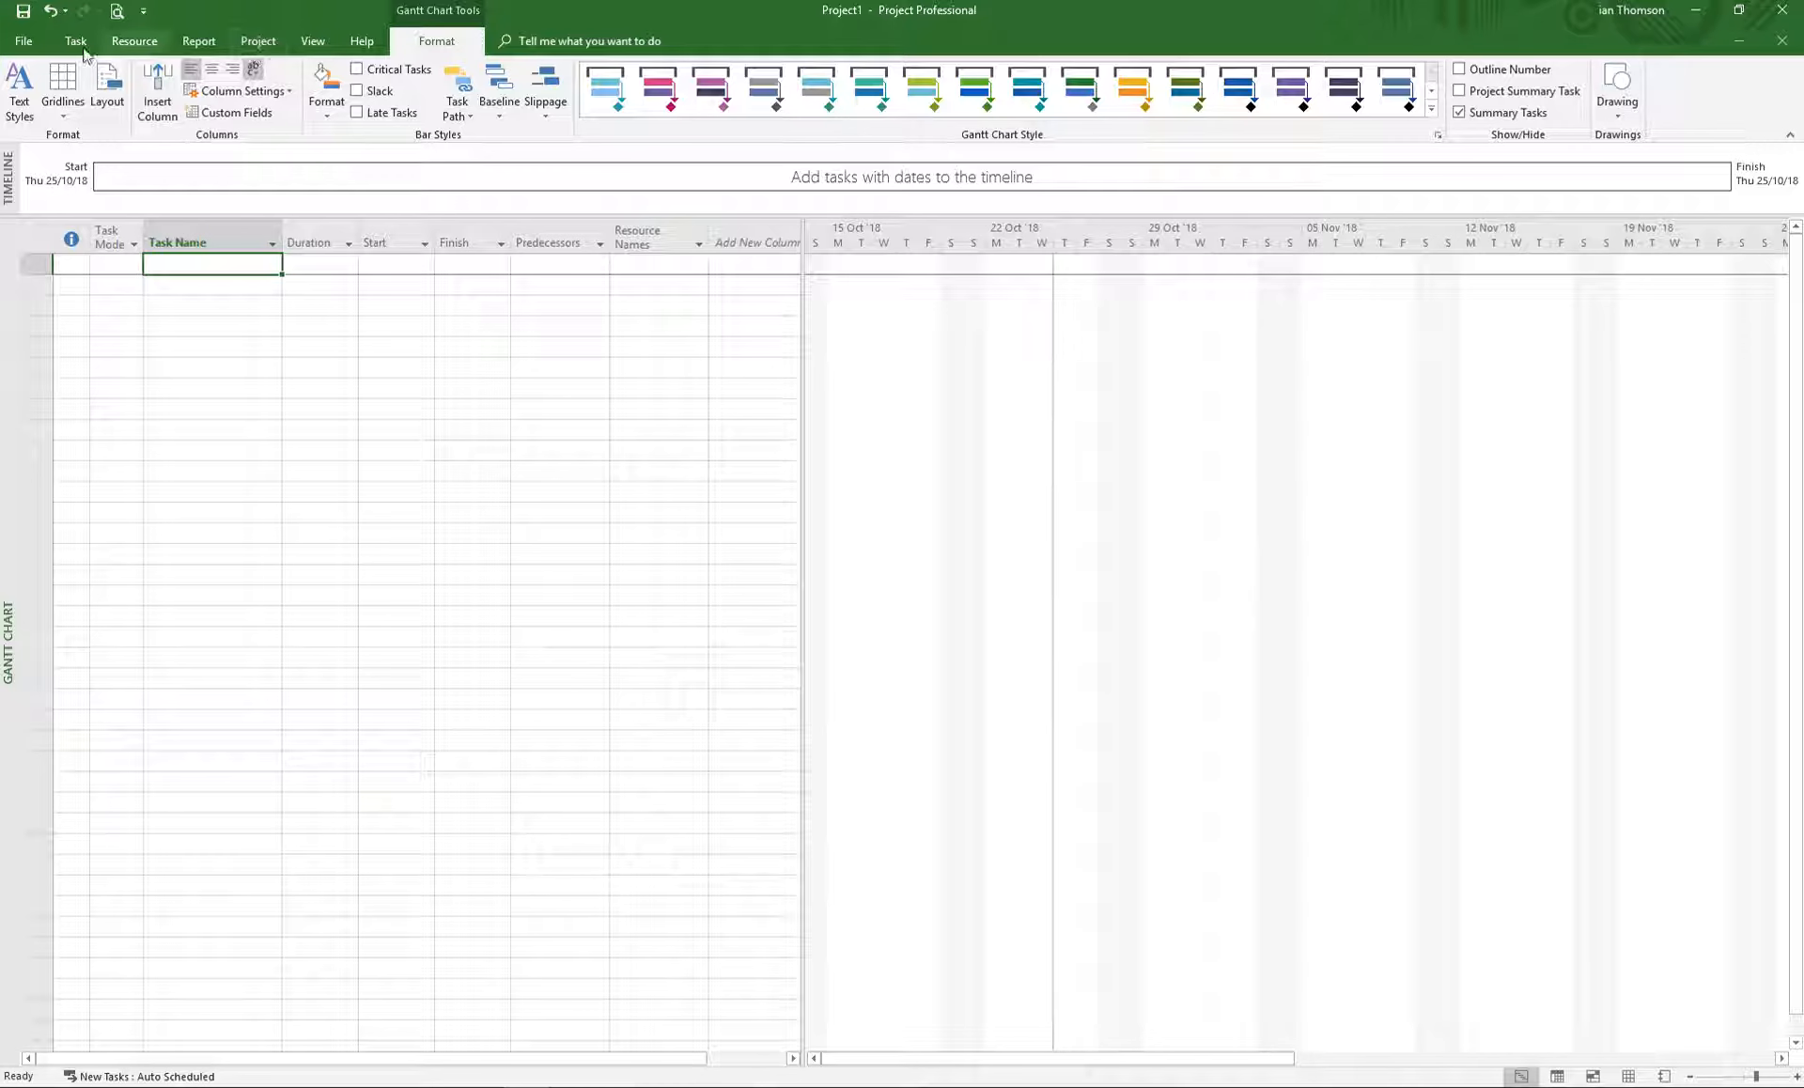
# Open the project's Change Working Time settings and keep Standard (Project Calendar) as the chosen calendar.
pyautogui.click(258, 42)
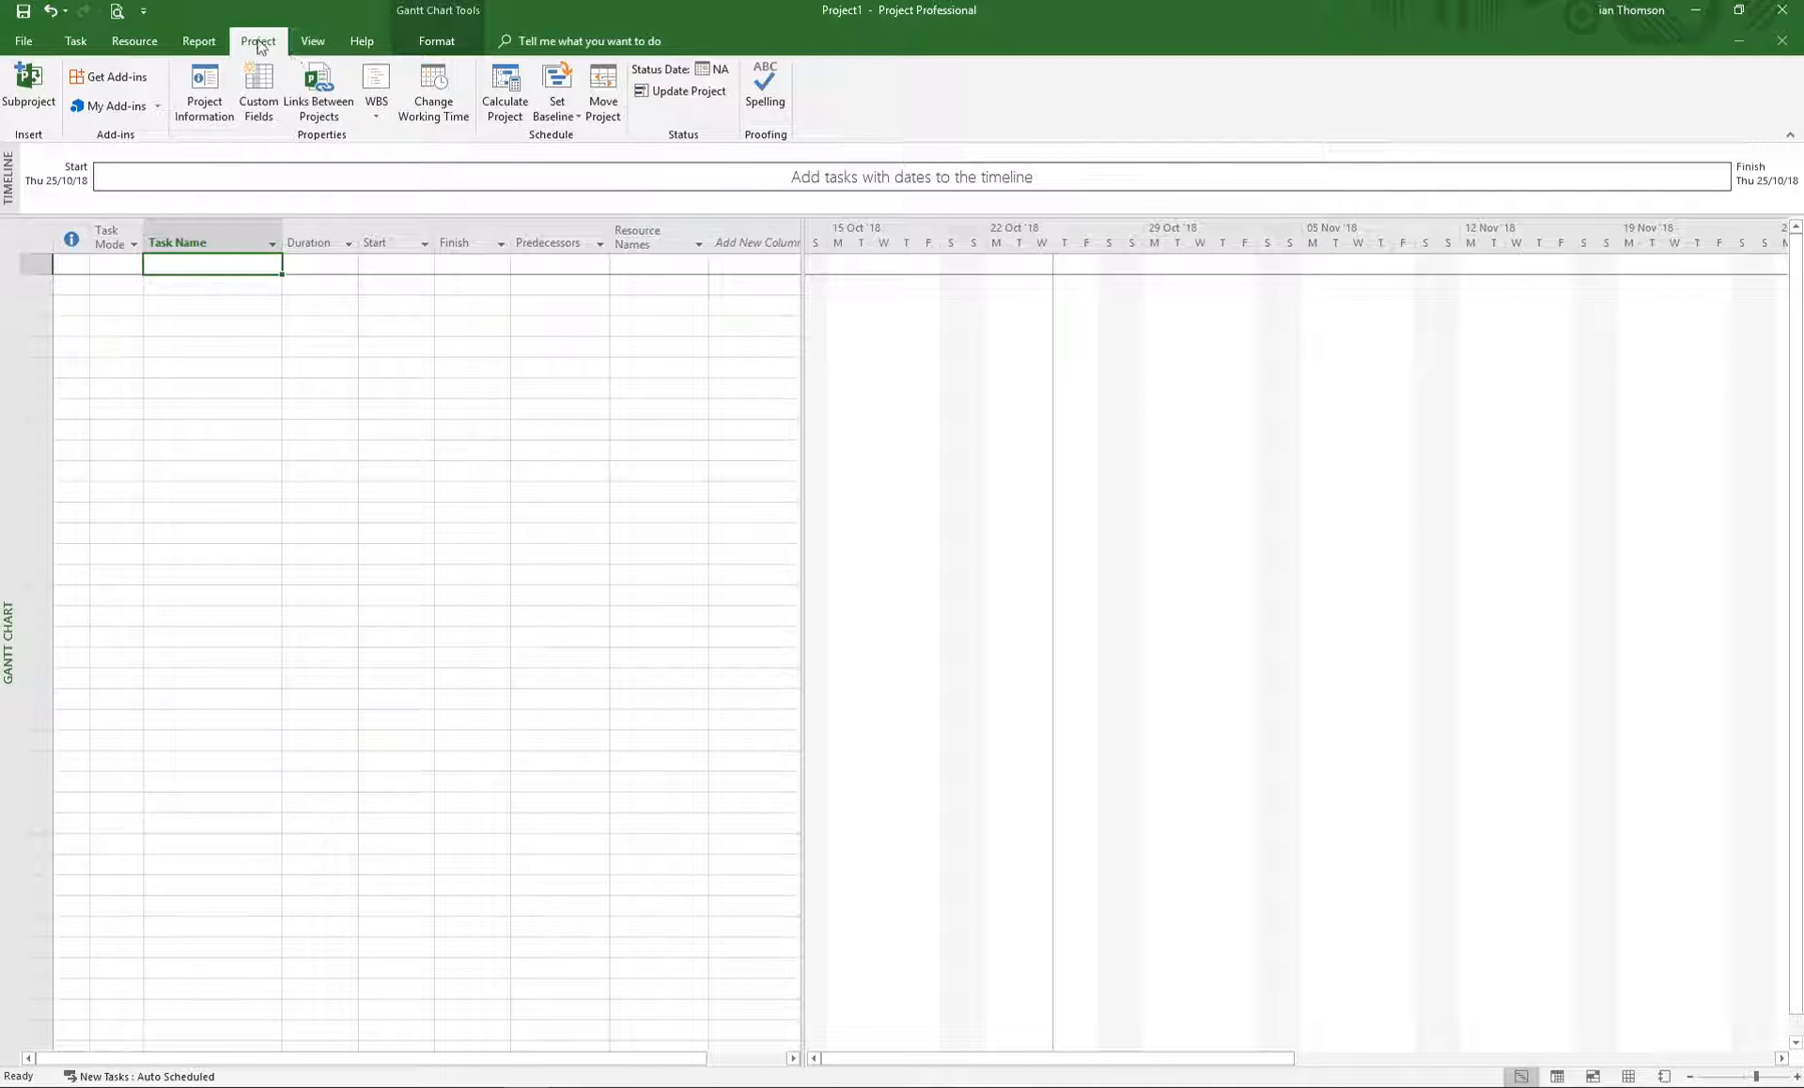
pyautogui.click(441, 83)
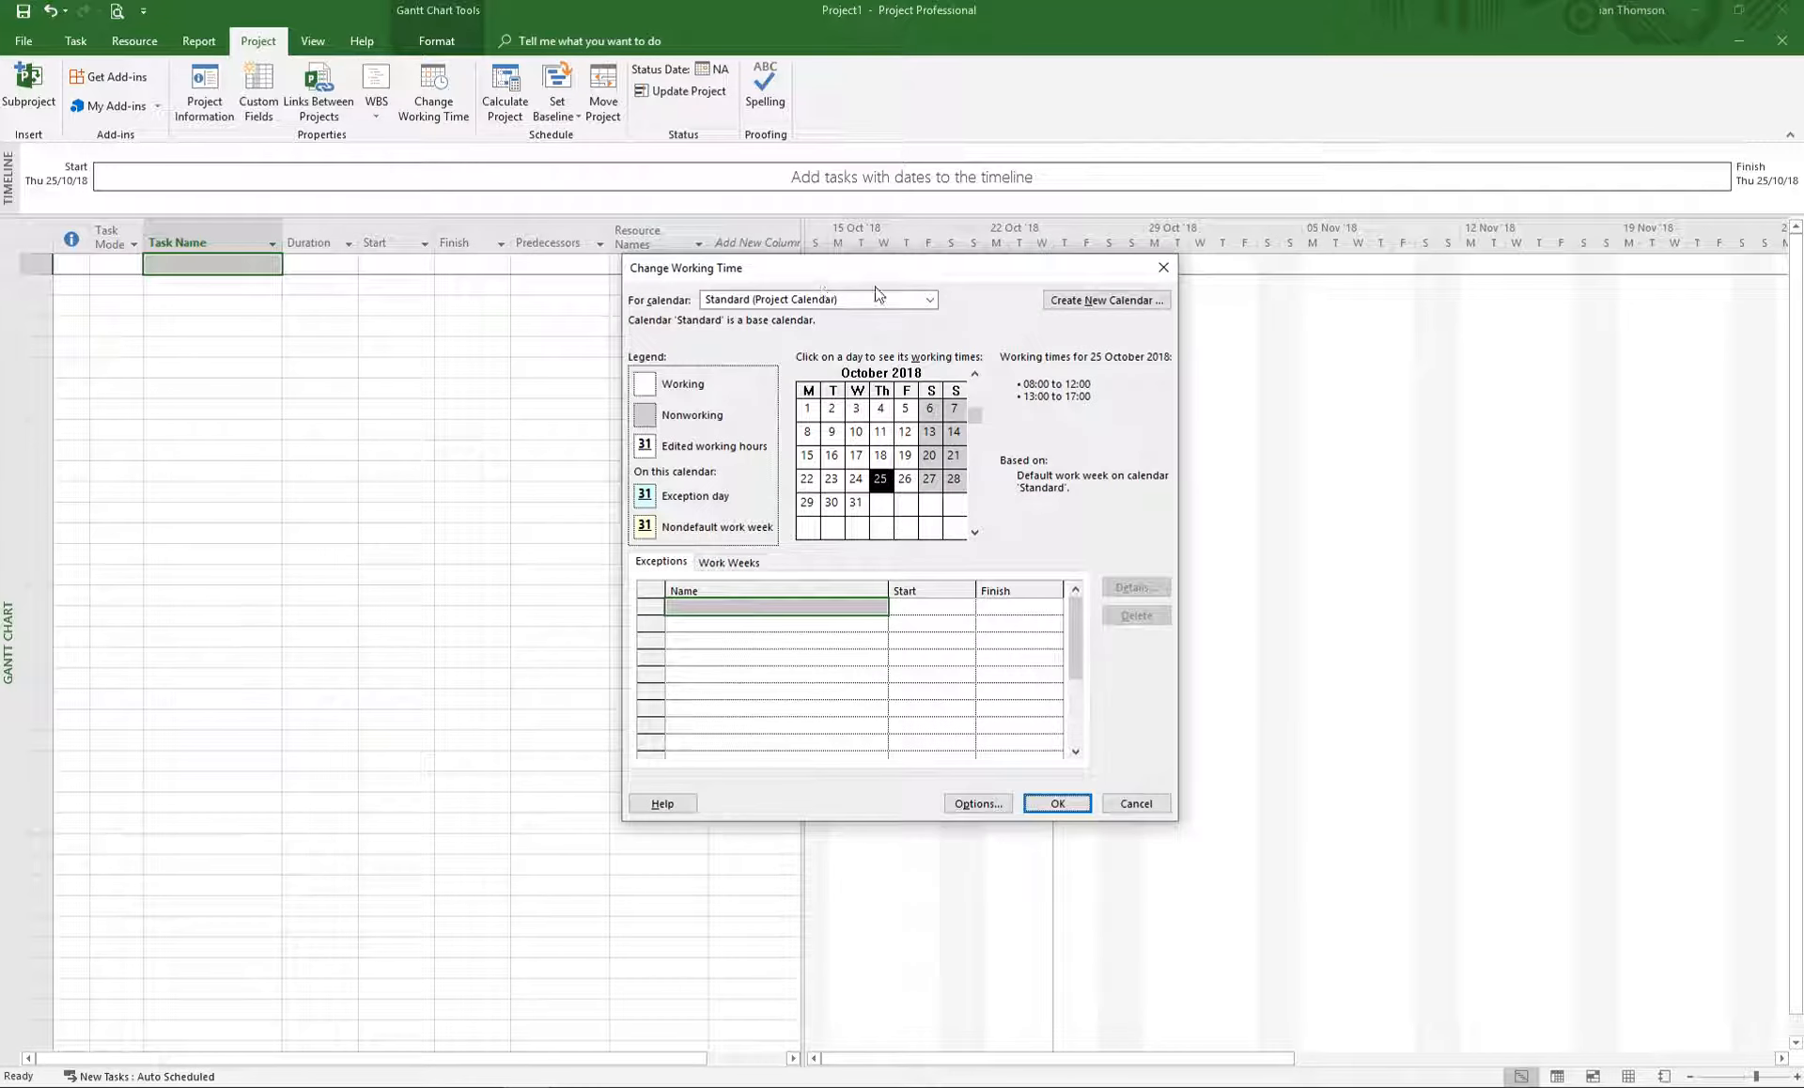
pyautogui.moveTo(888, 279); pyautogui.dragTo(834, 217)
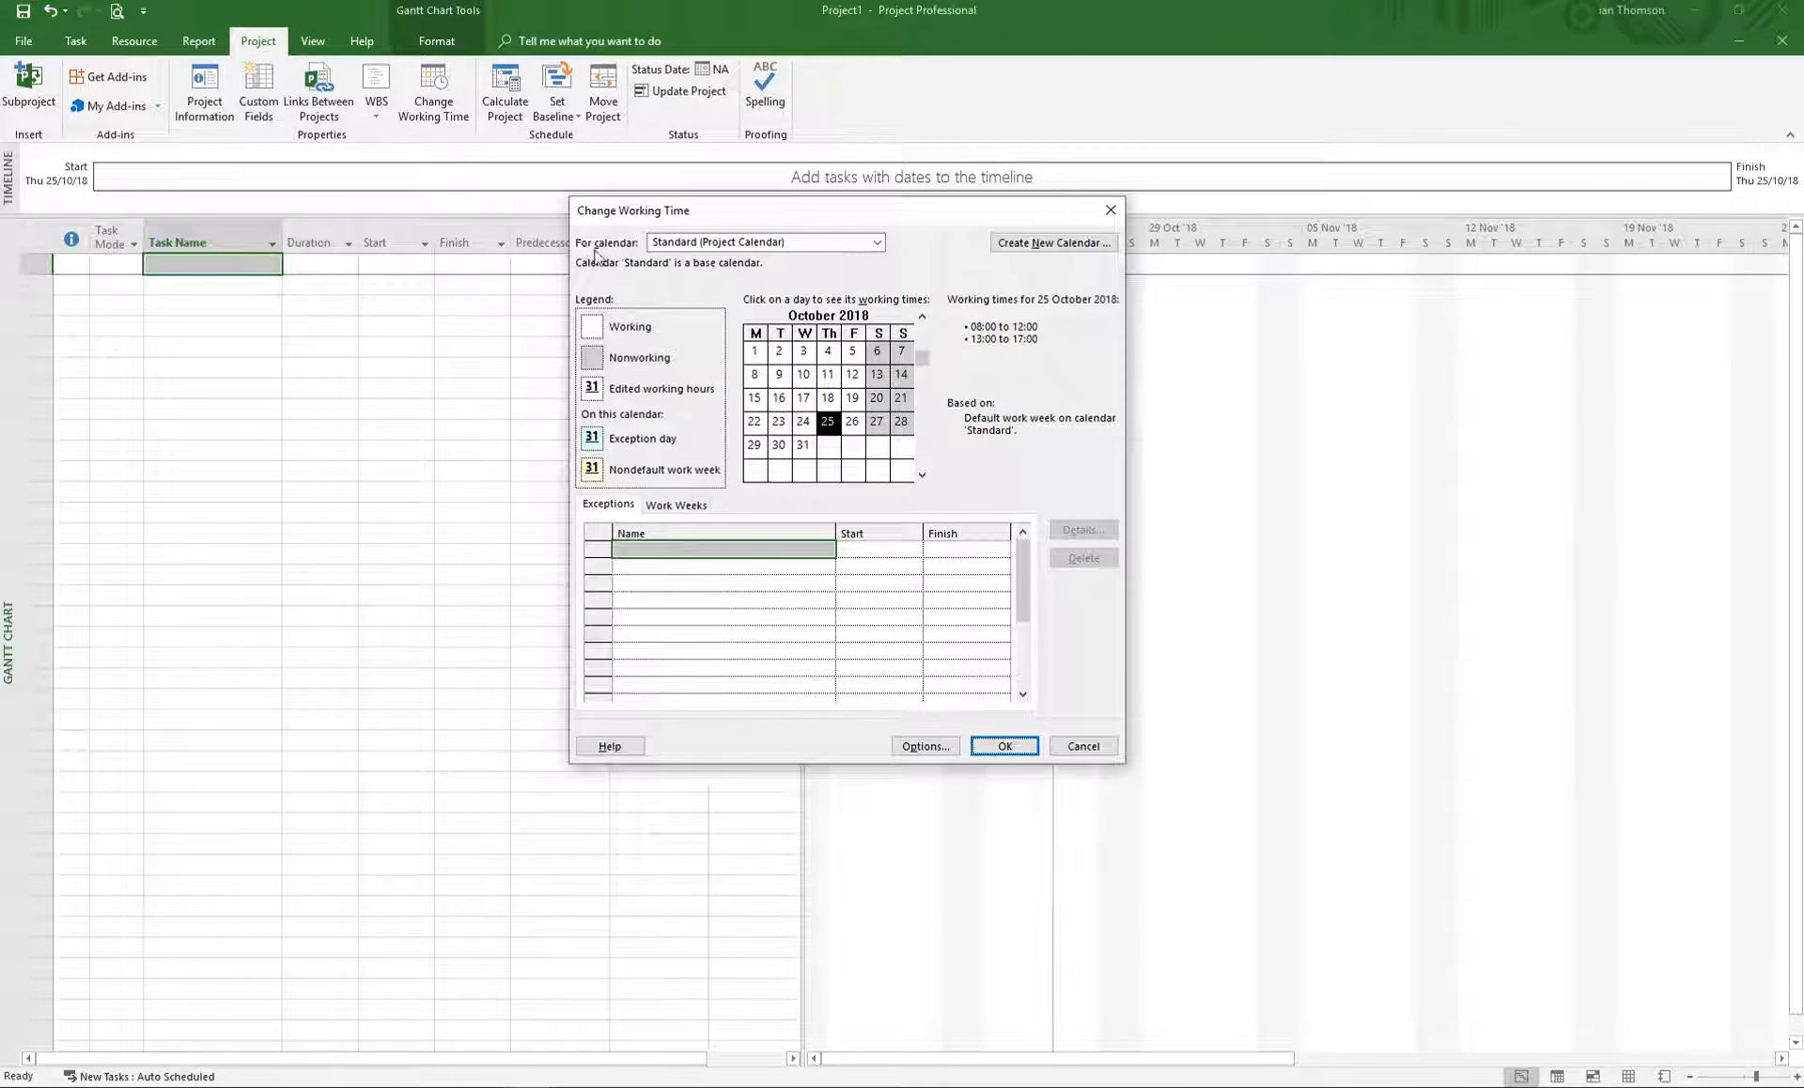
pyautogui.click(878, 243)
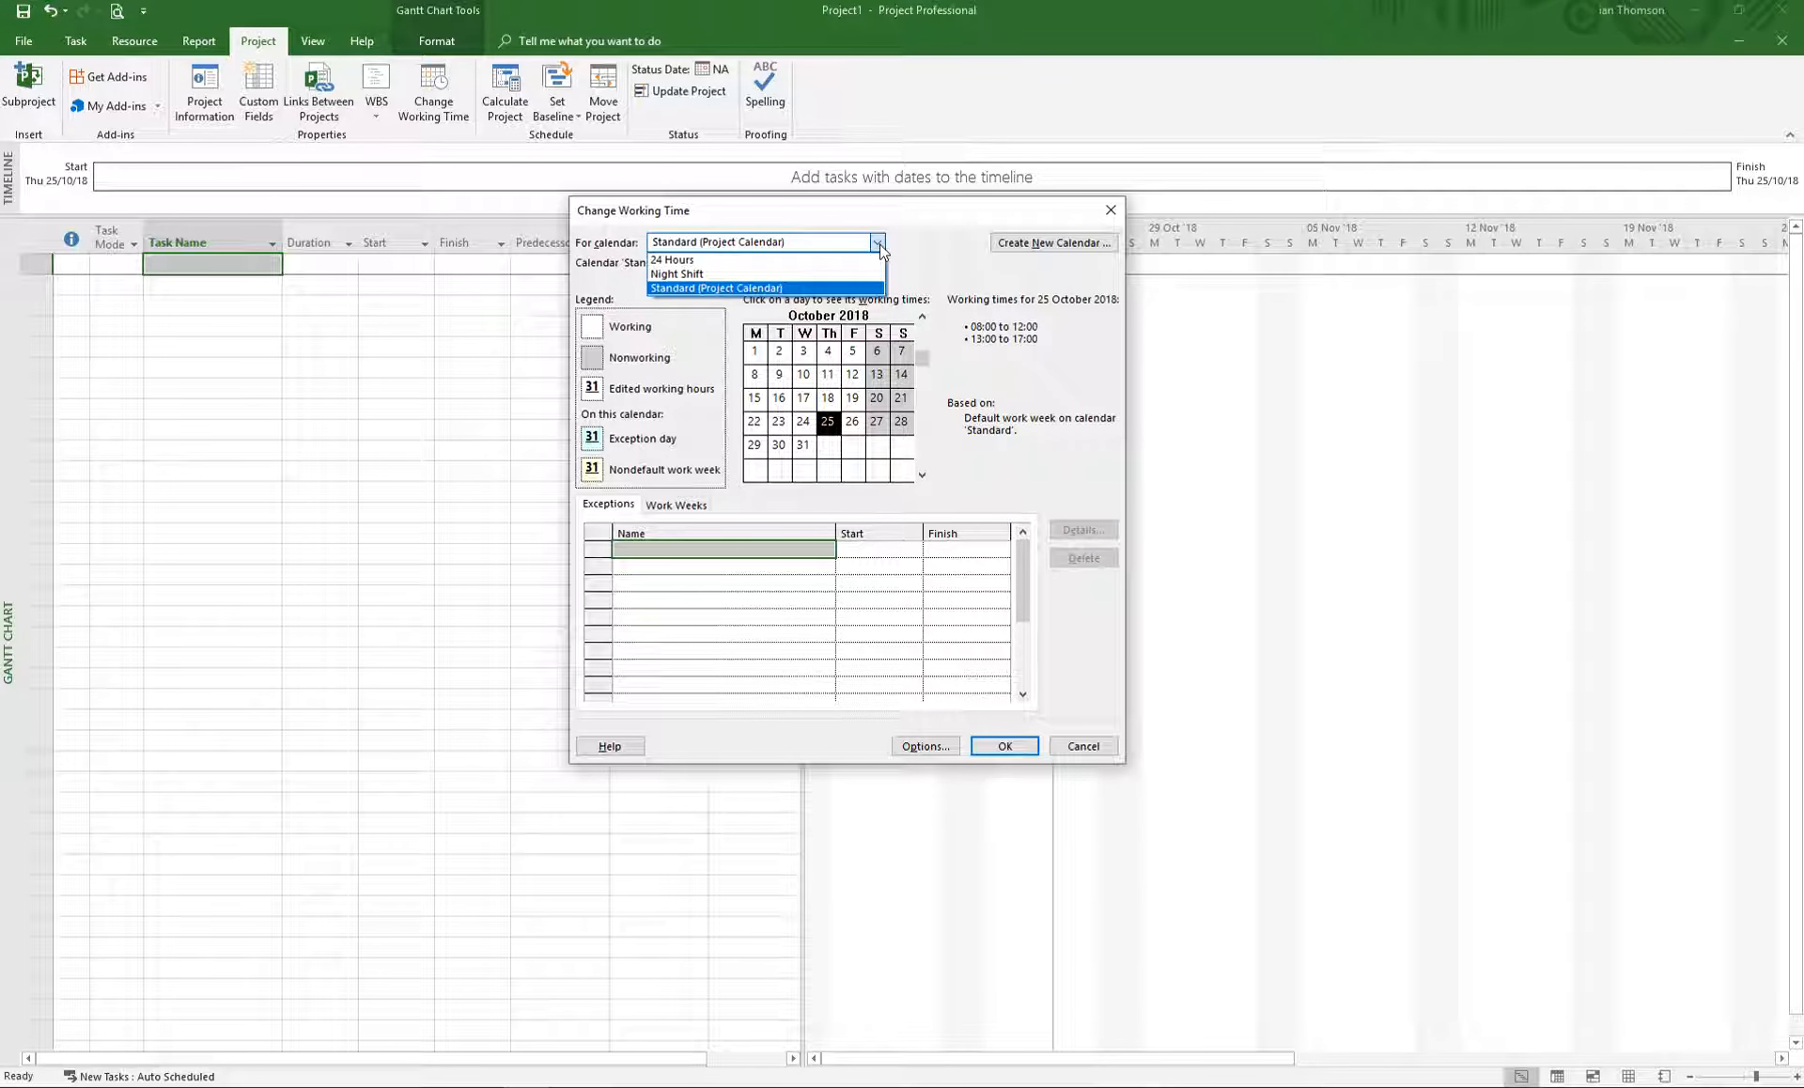
pyautogui.click(837, 288)
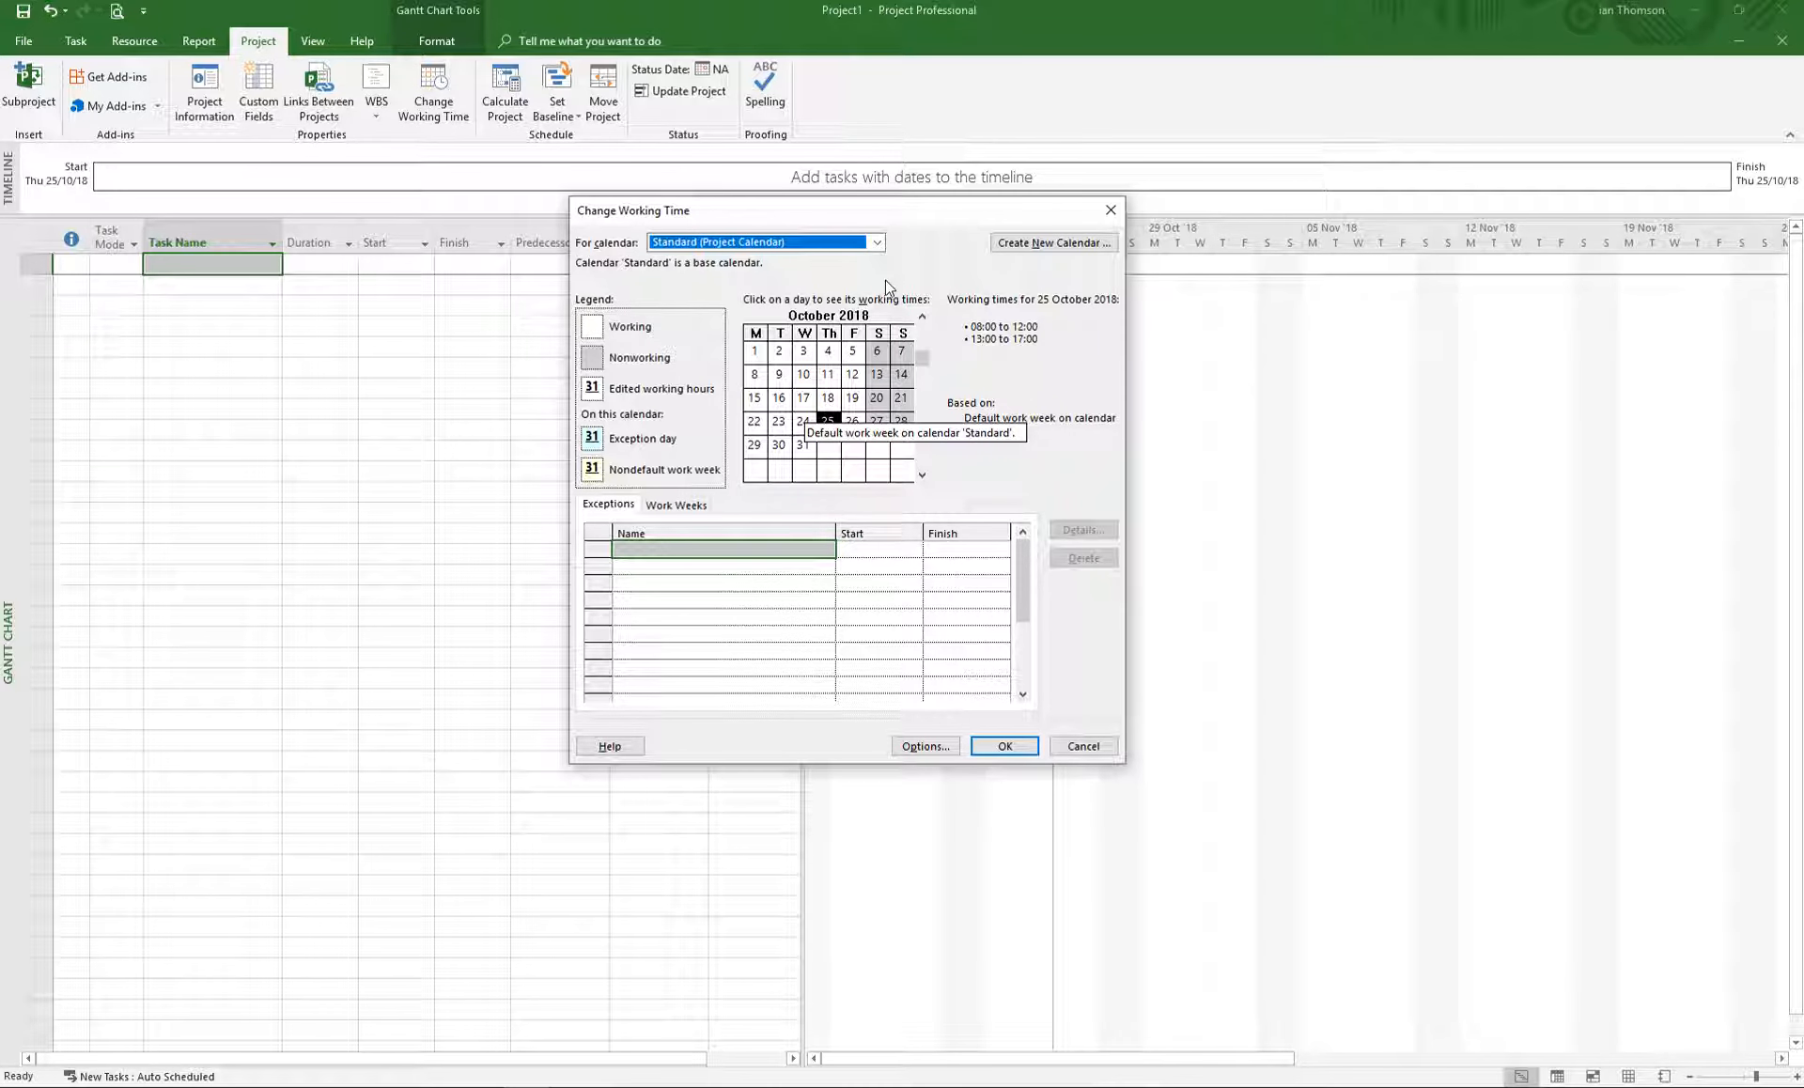
# Create a new base calendar named ITTP as a copy of the Standard calendar.
pyautogui.moveTo(865, 224); pyautogui.dragTo(797, 144)
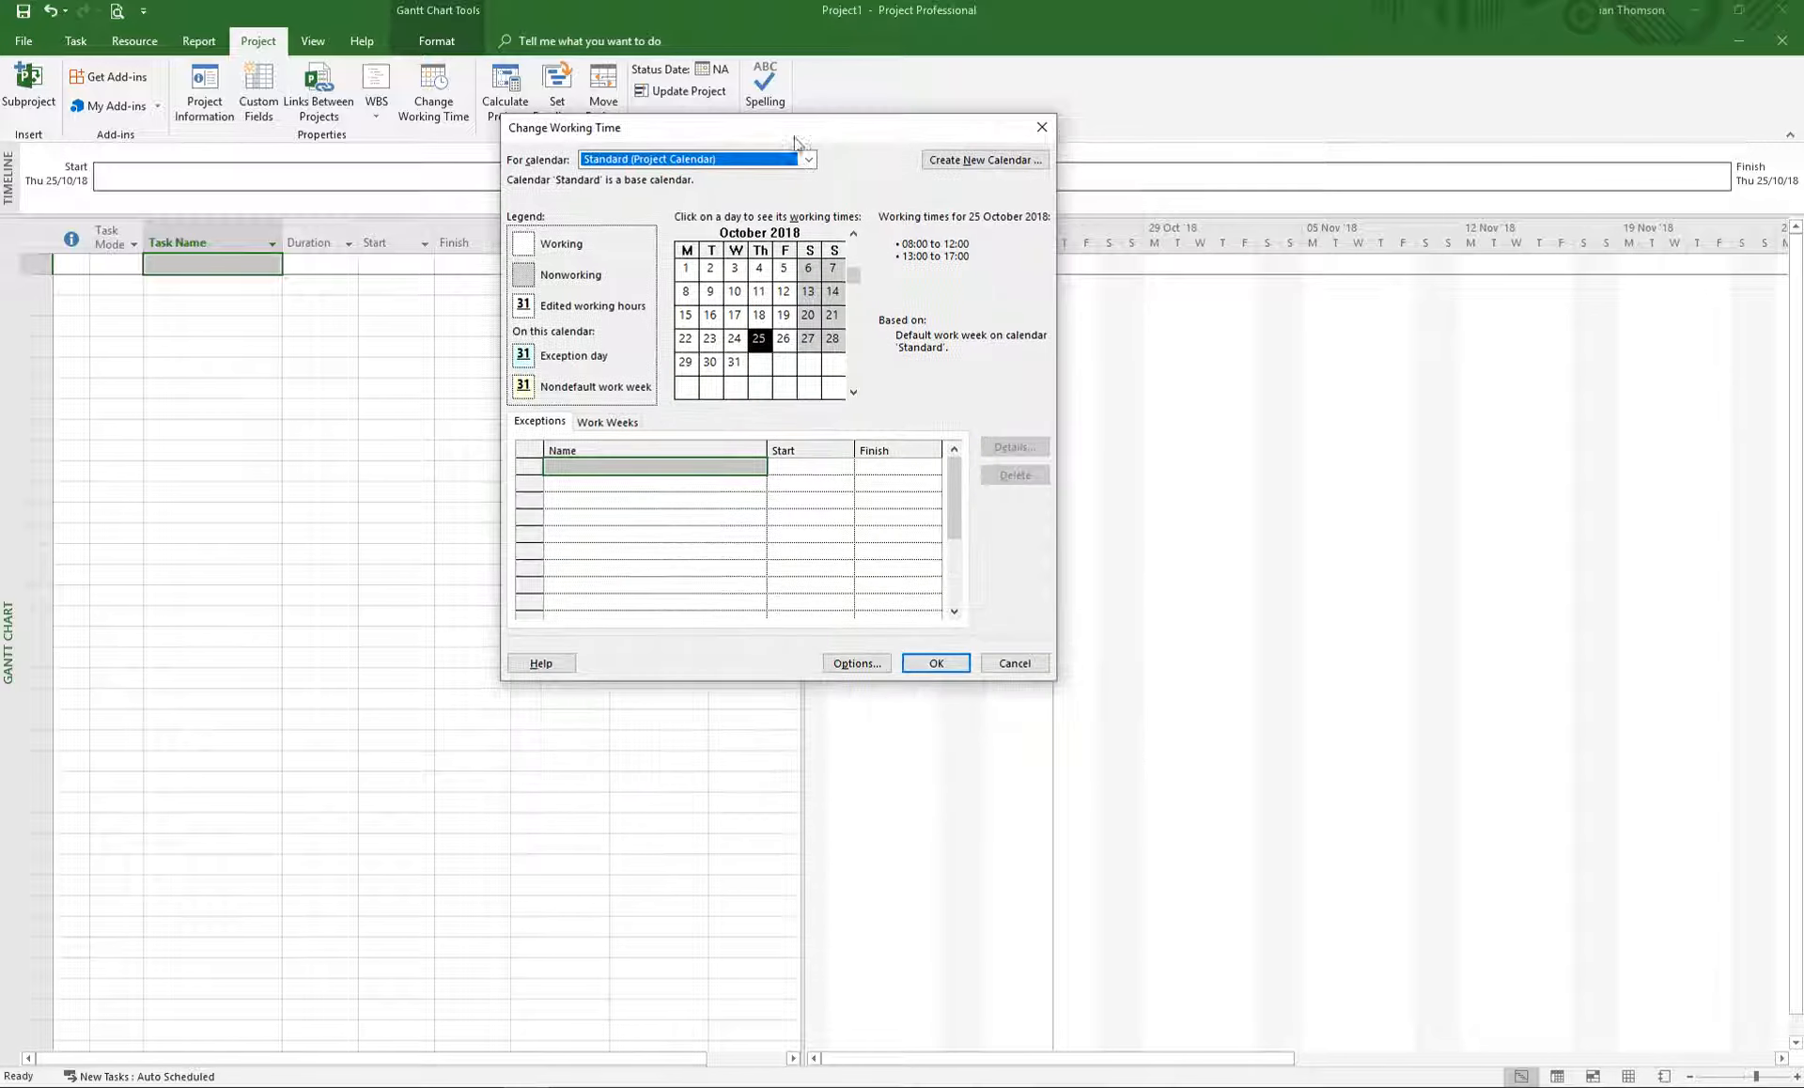
pyautogui.click(984, 162)
pyautogui.moveTo(898, 493); pyautogui.dragTo(824, 346)
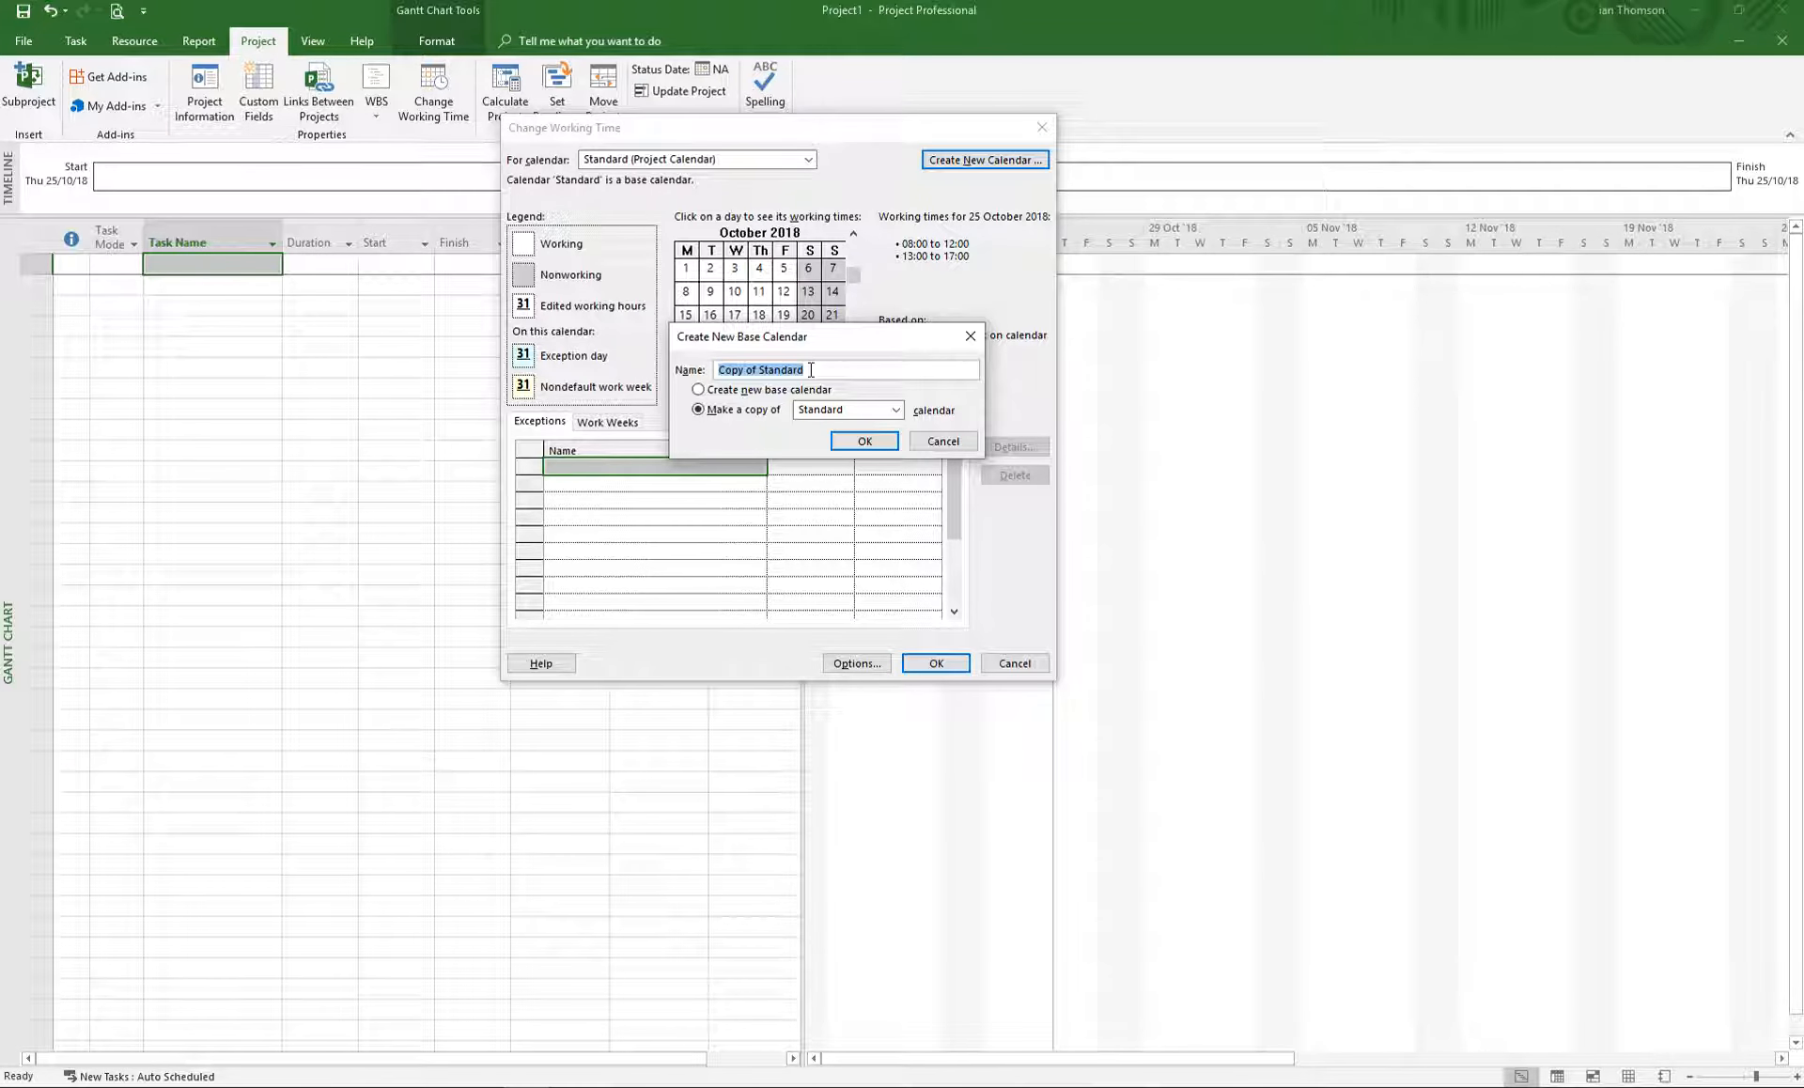
pyautogui.write('(')
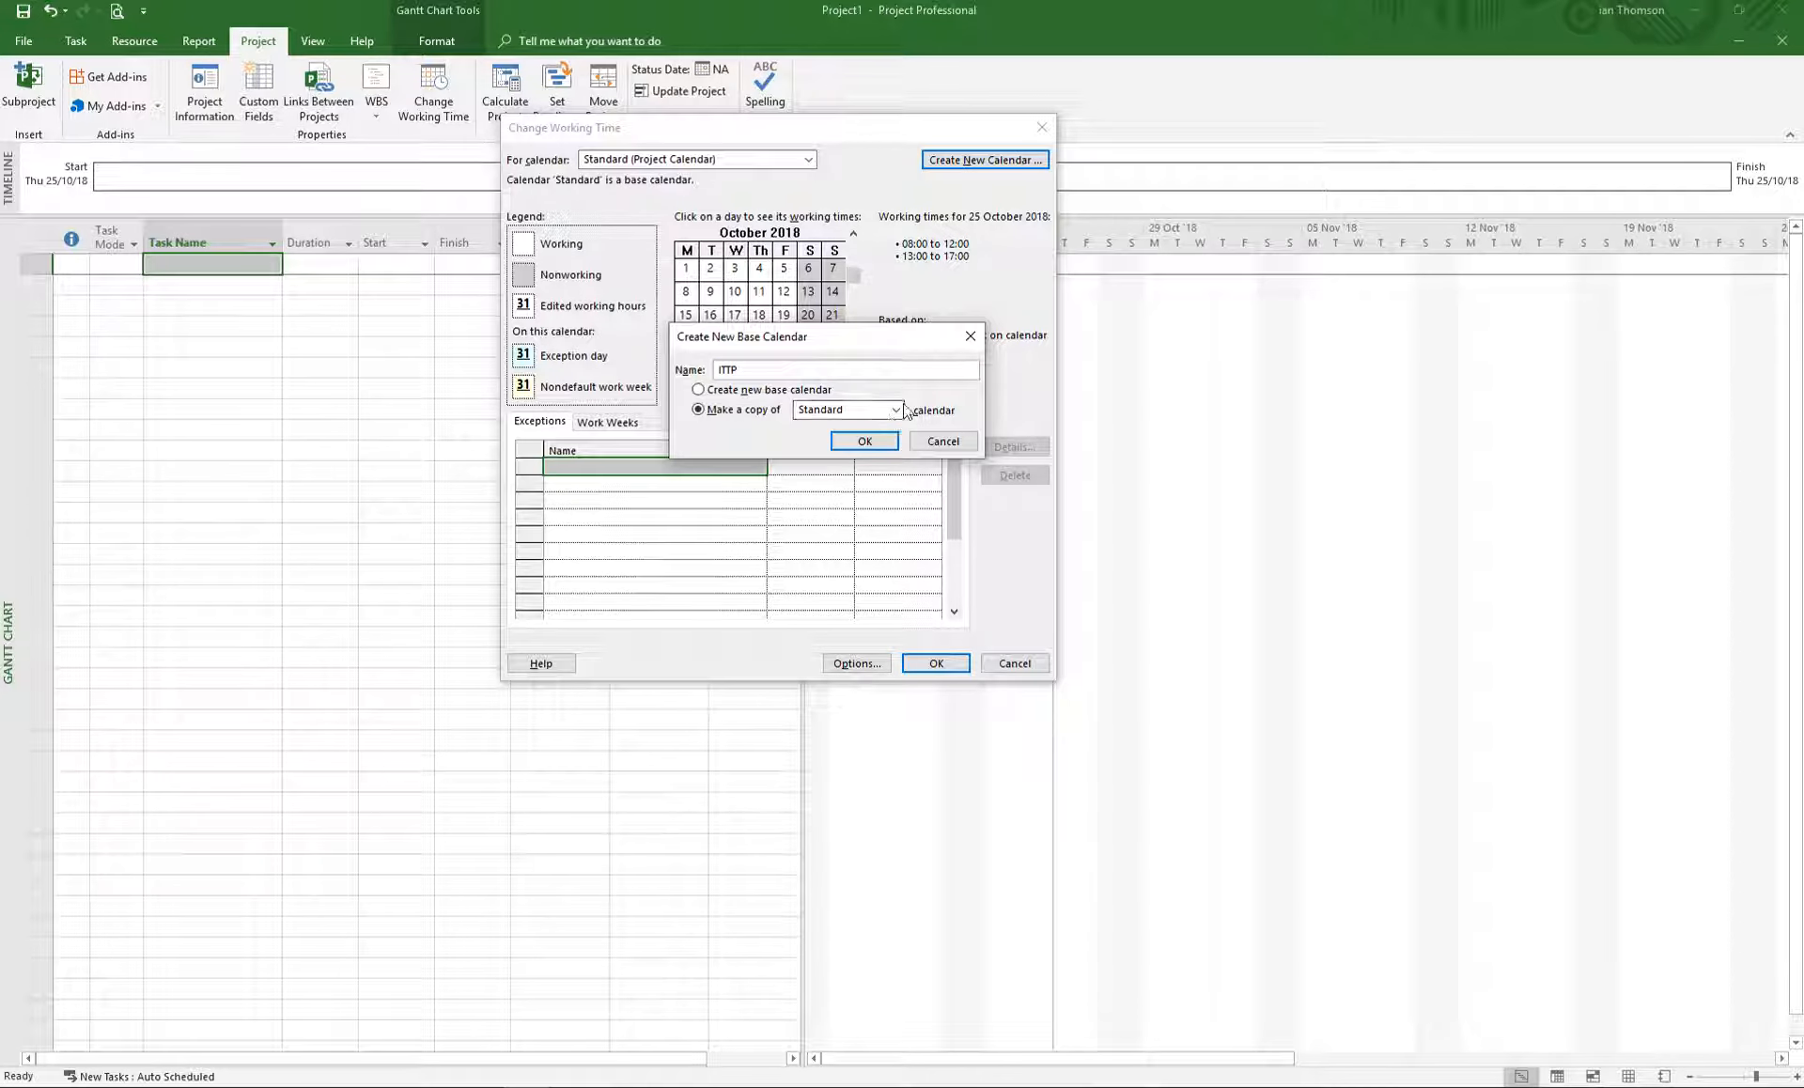
pyautogui.click(870, 443)
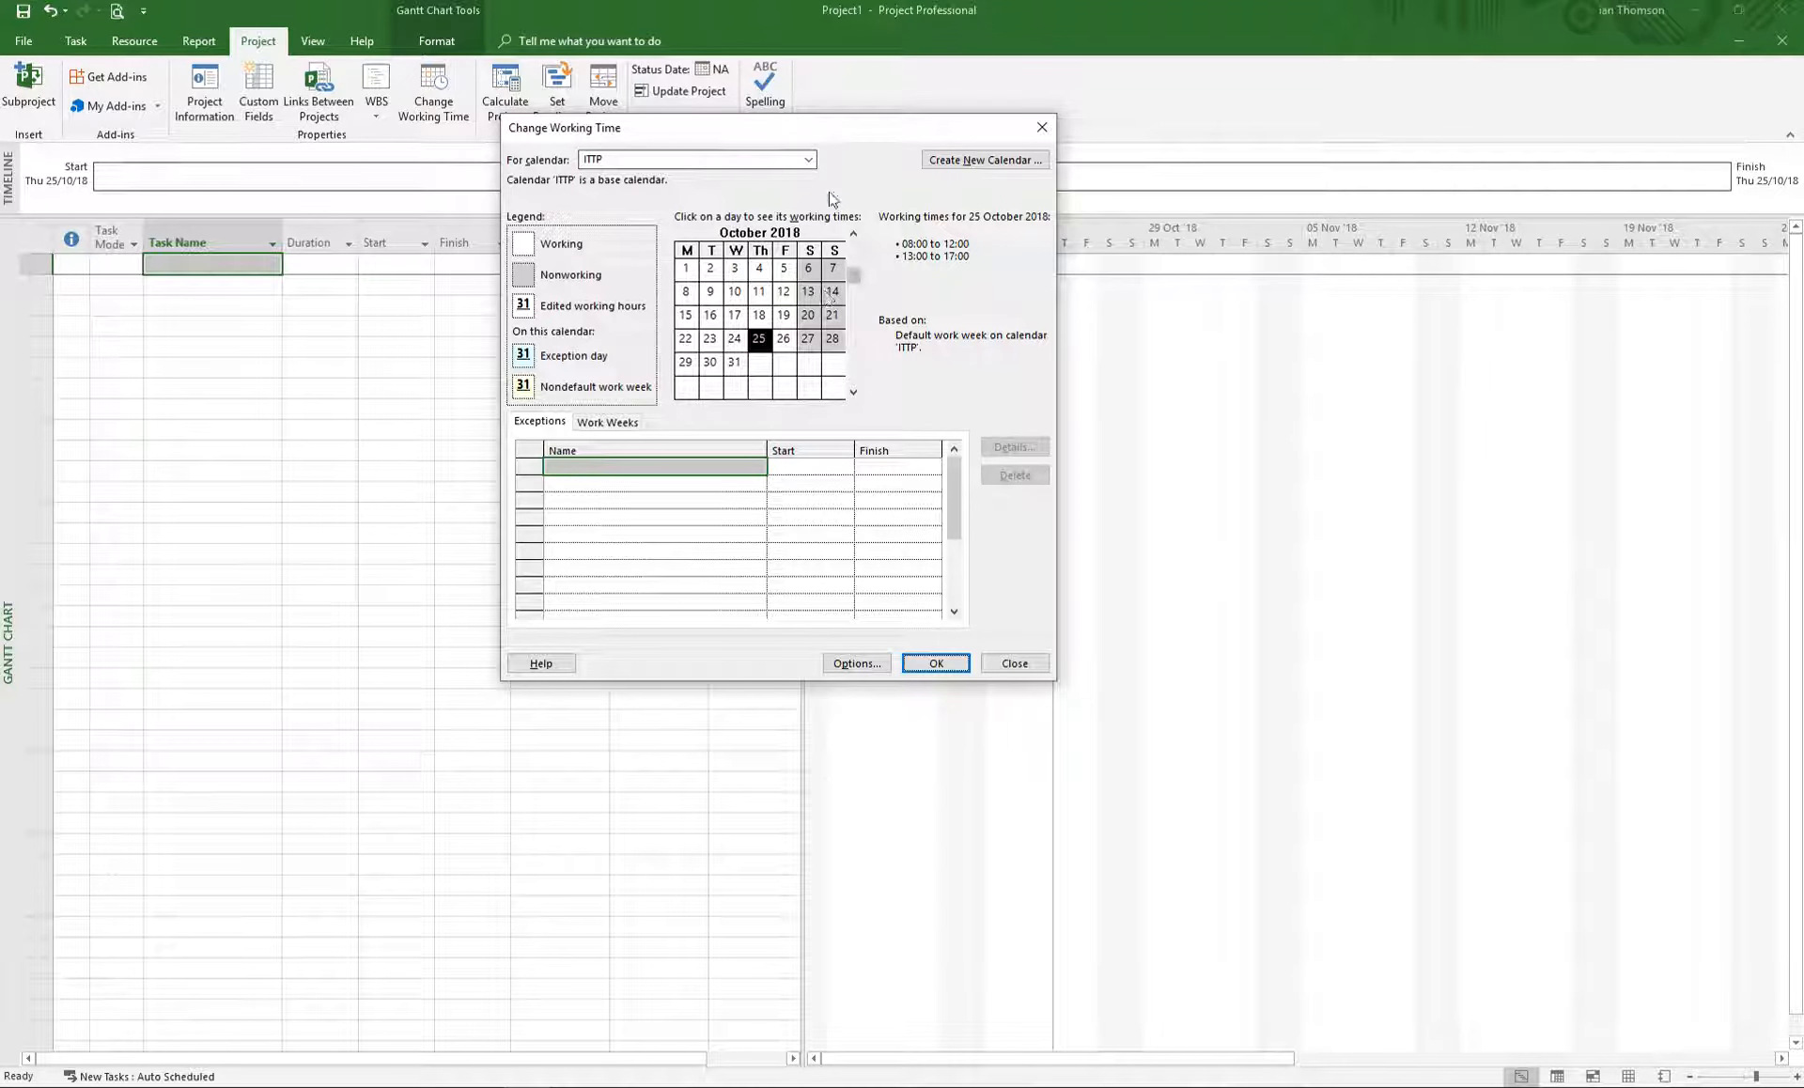
# Check the list of available calendars and the ITTP calendar's working times on several October 2018 days.
pyautogui.click(808, 160)
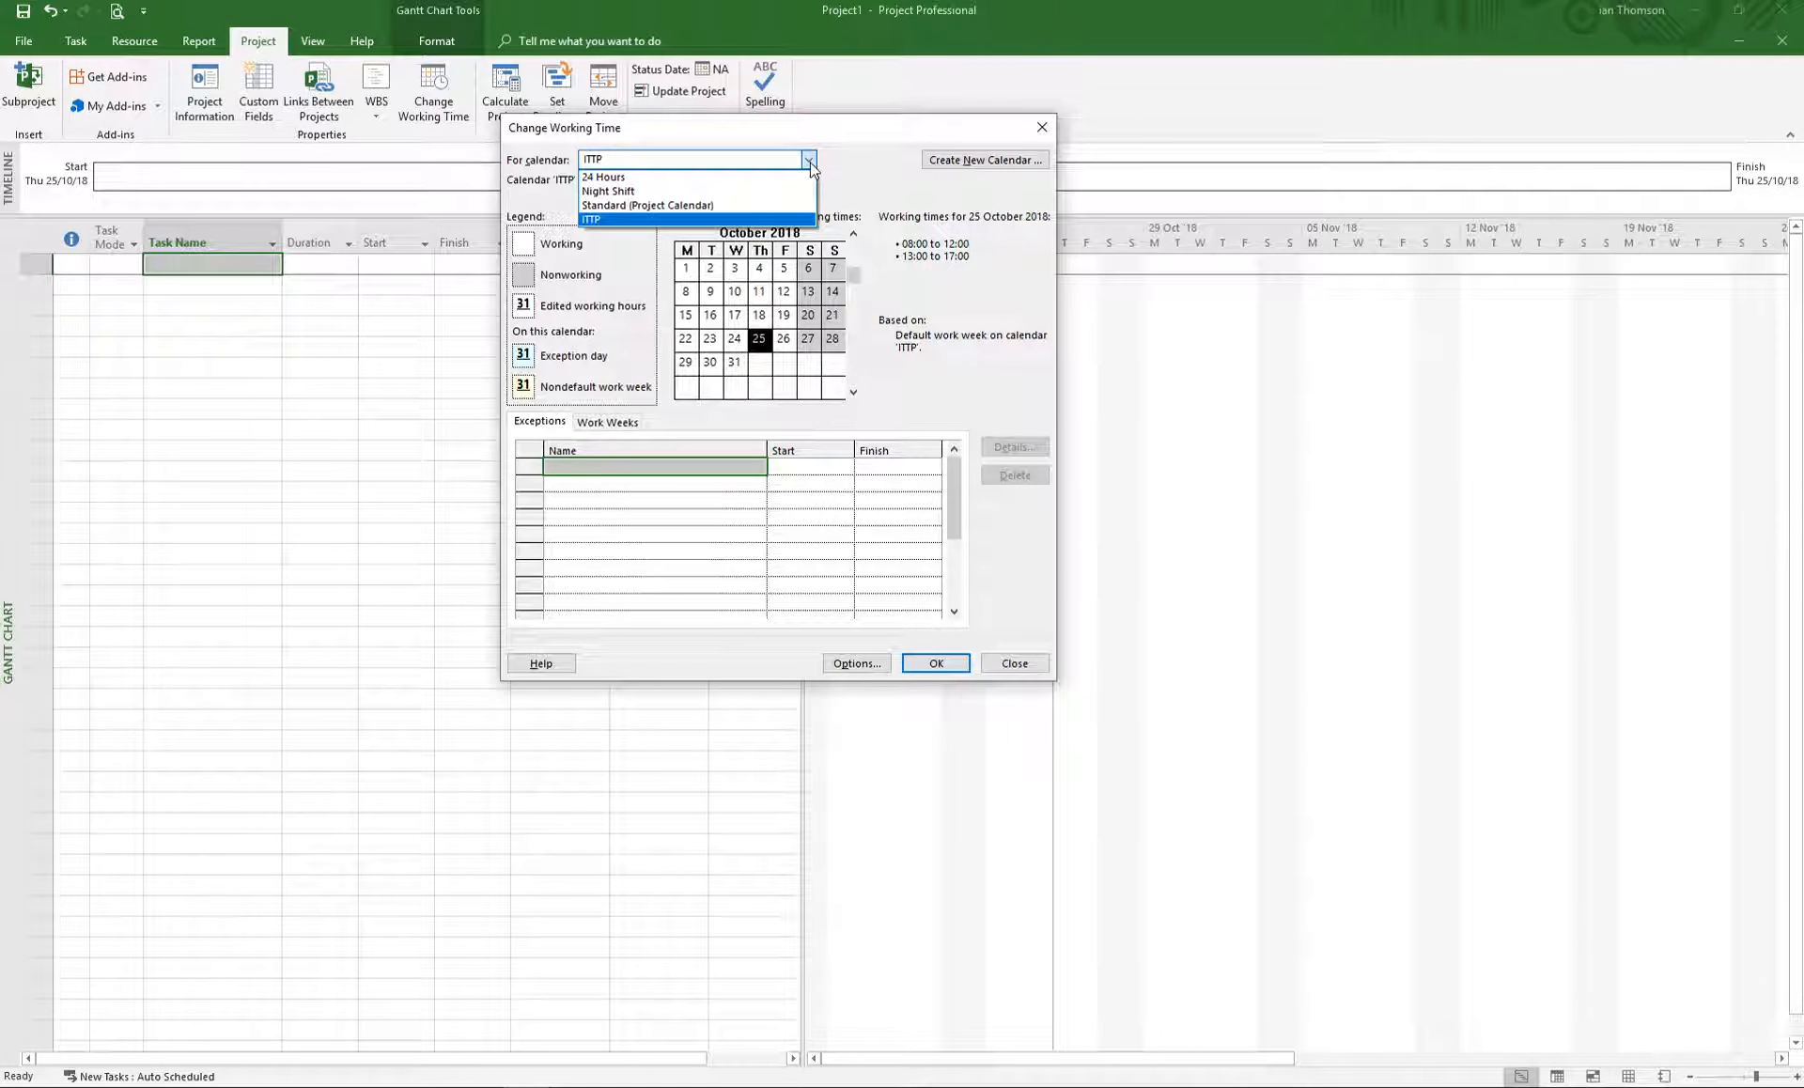
pyautogui.click(810, 166)
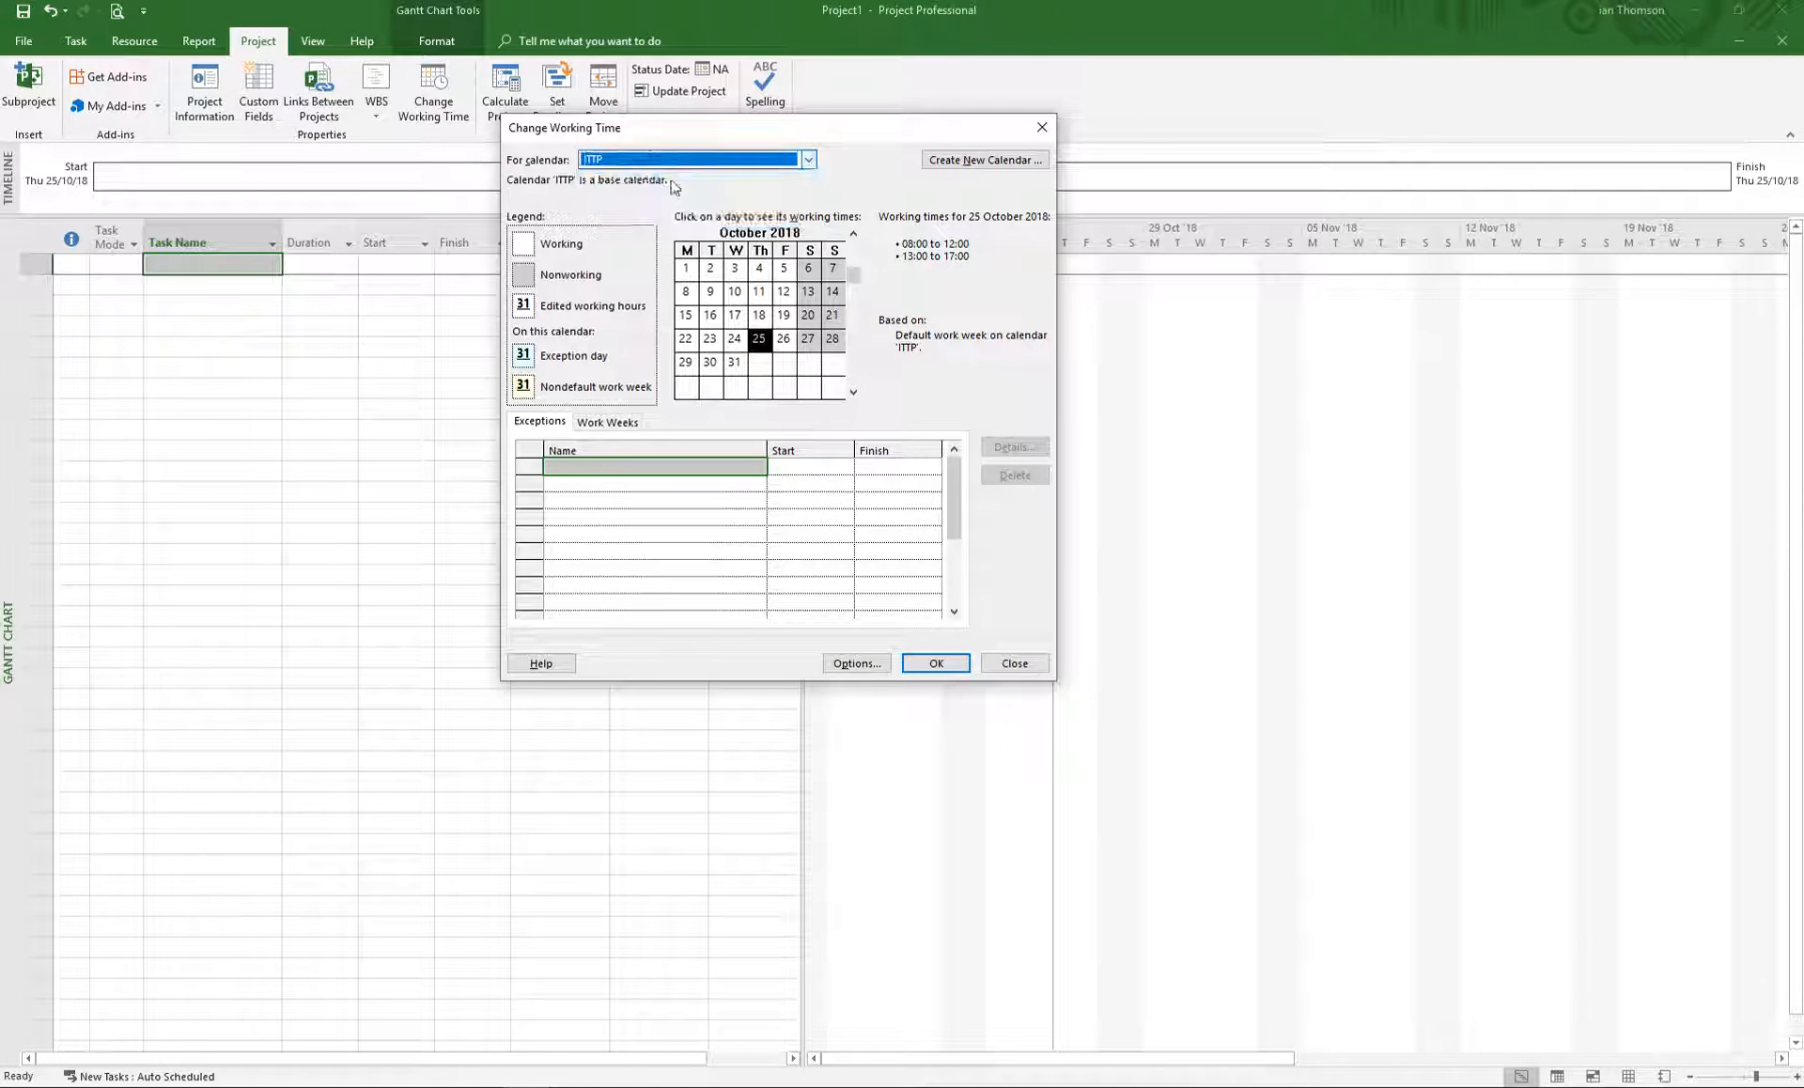
pyautogui.click(689, 279)
pyautogui.click(736, 279)
pyautogui.click(767, 290)
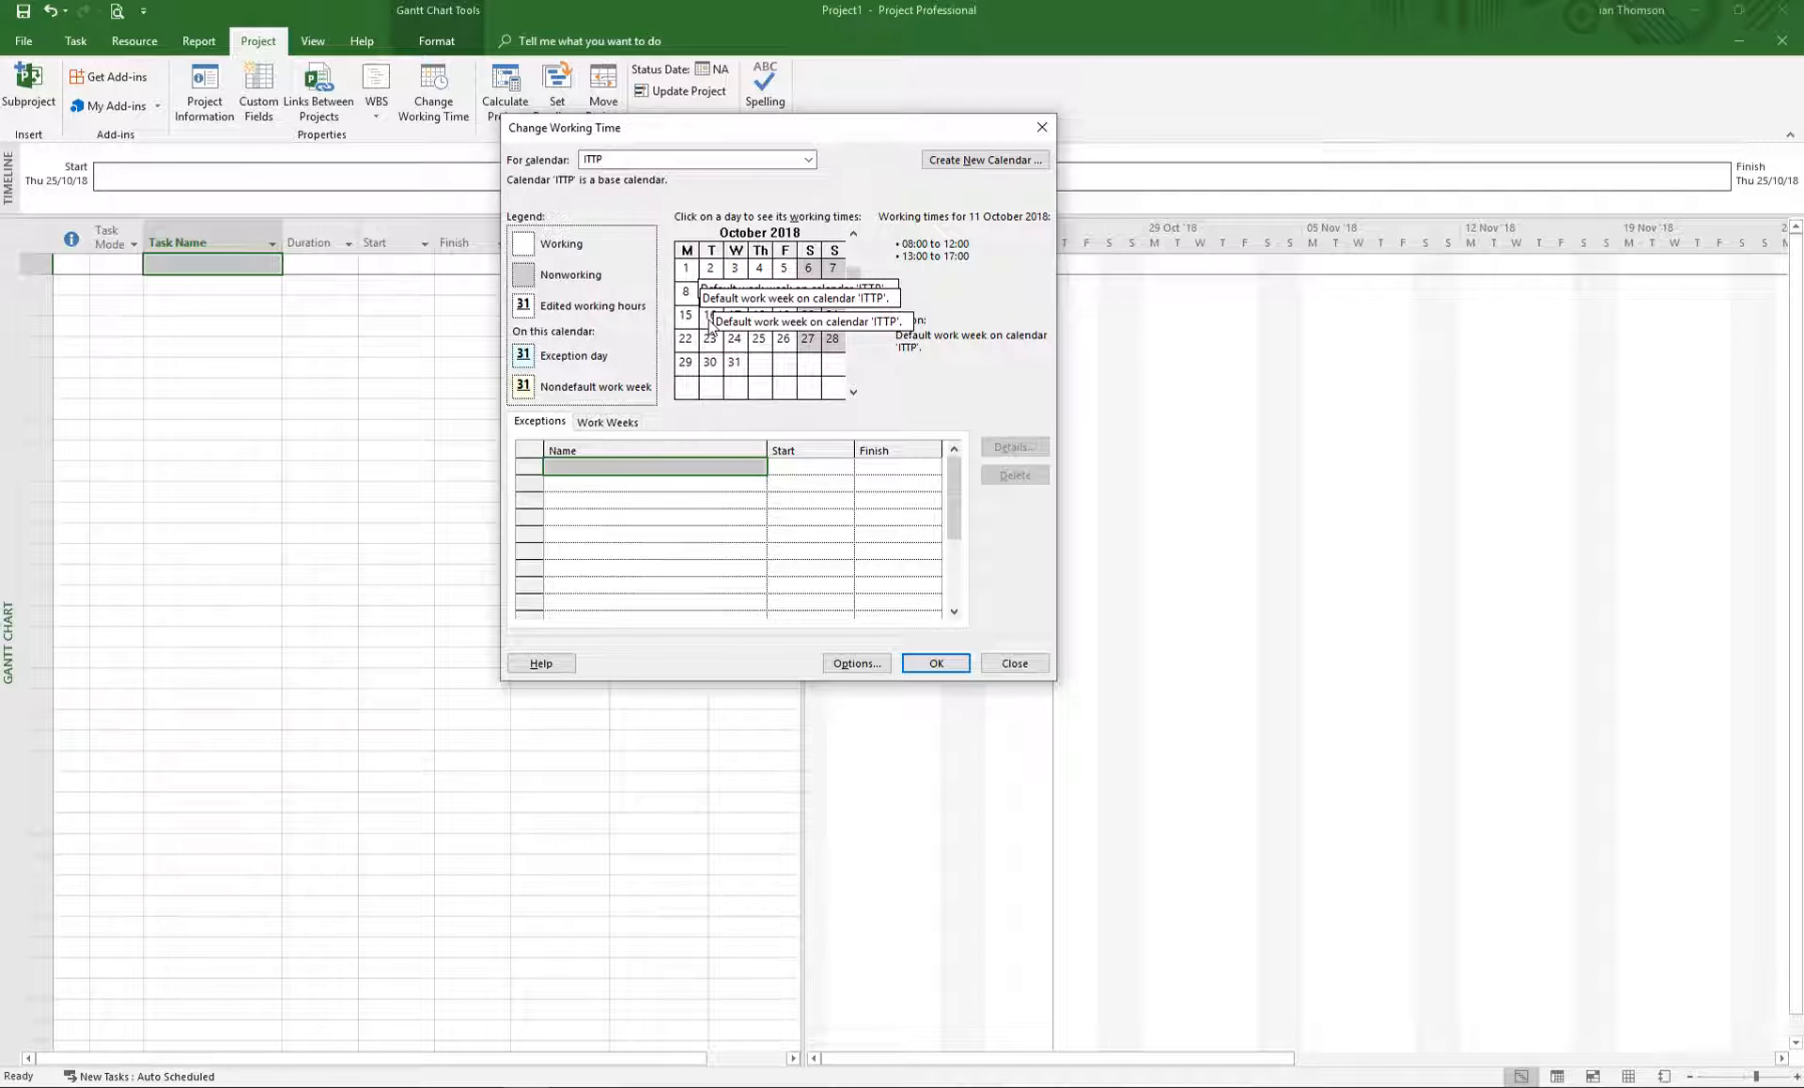
# In ITTP's default work week, give Monday to Thursday specific working times with the morning starting at 09:00.
pyautogui.click(607, 424)
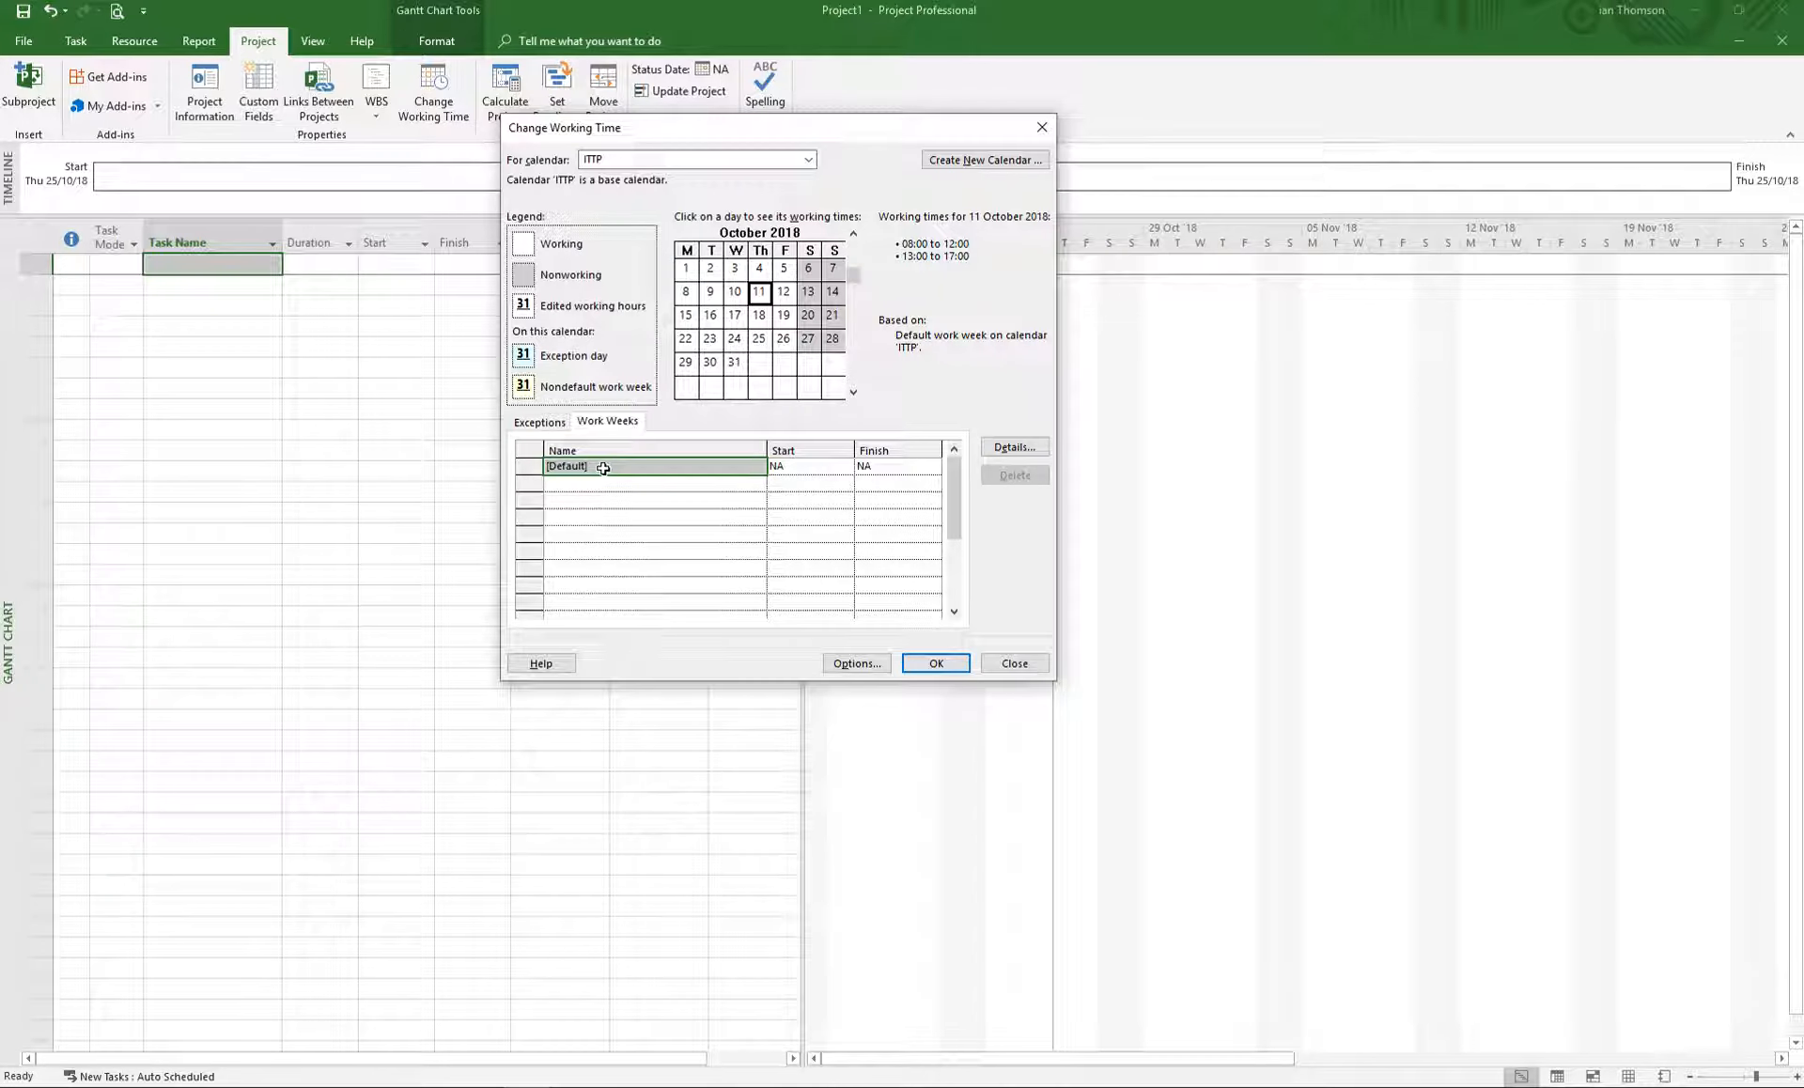
pyautogui.click(603, 467)
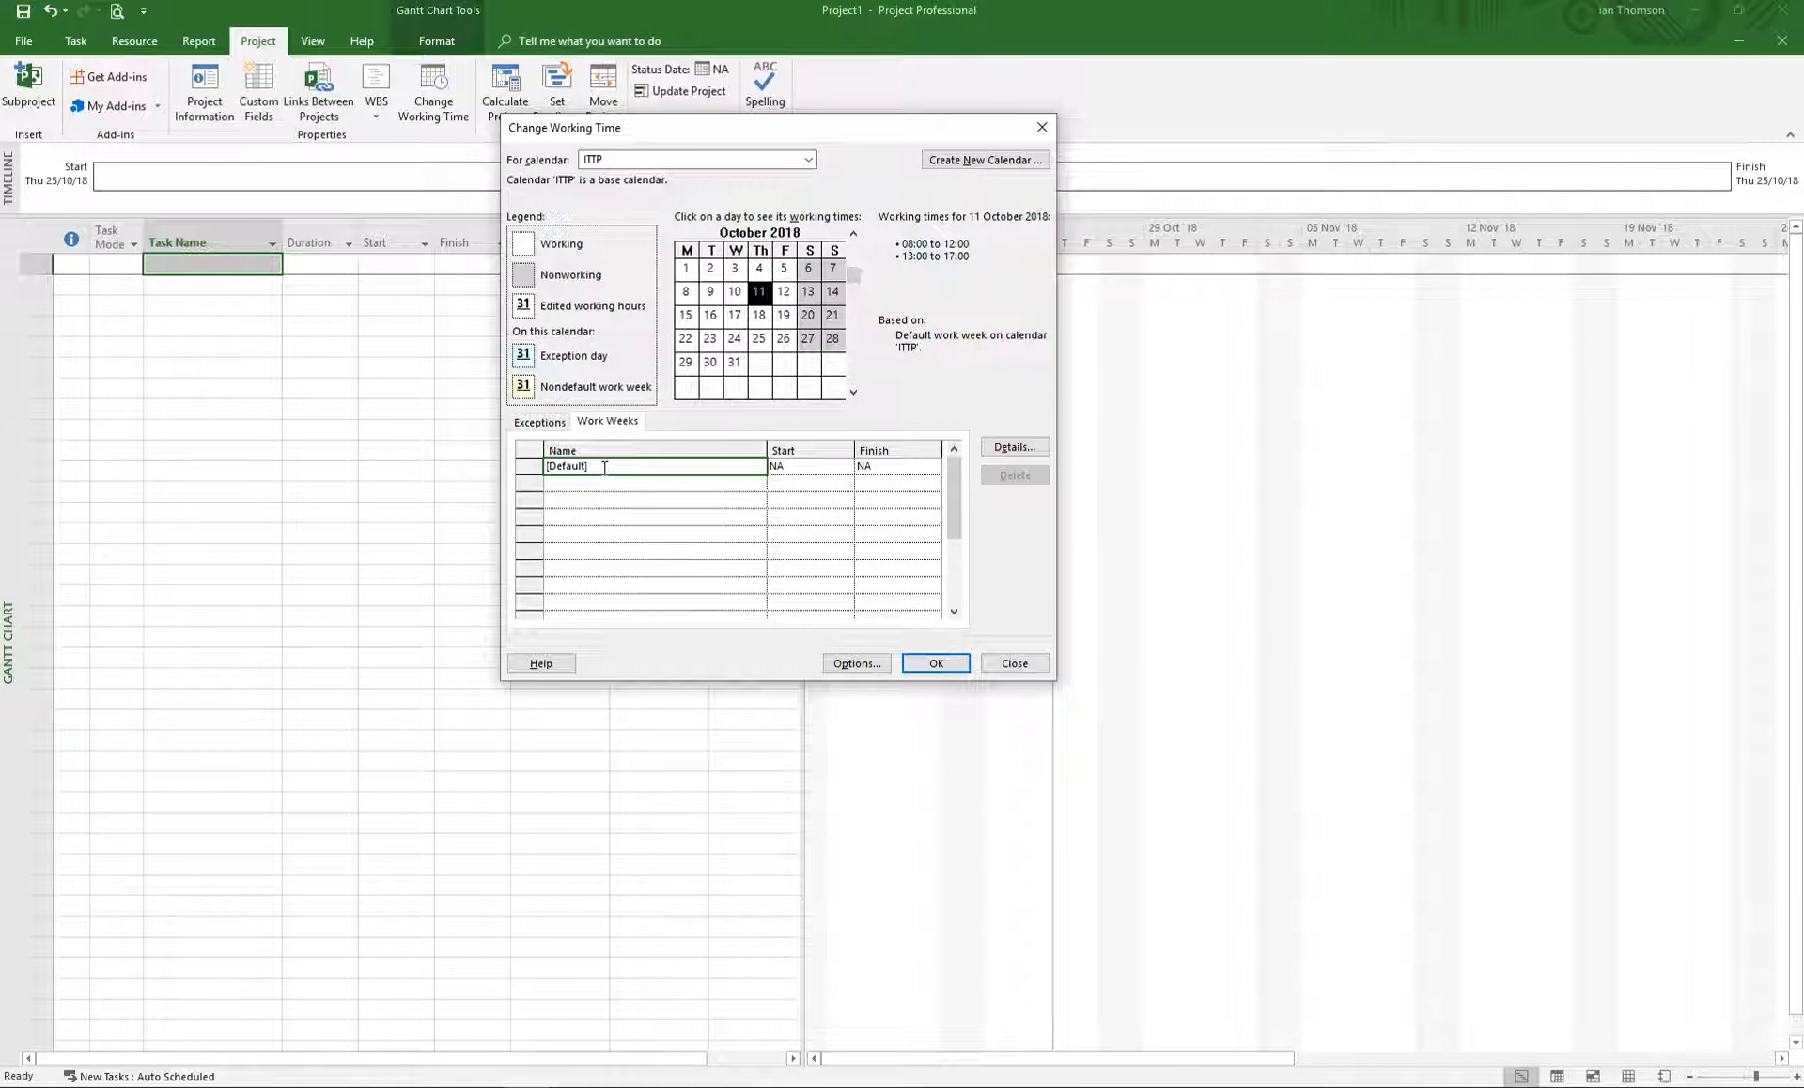
pyautogui.click(1014, 448)
pyautogui.moveTo(960, 431); pyautogui.dragTo(831, 297)
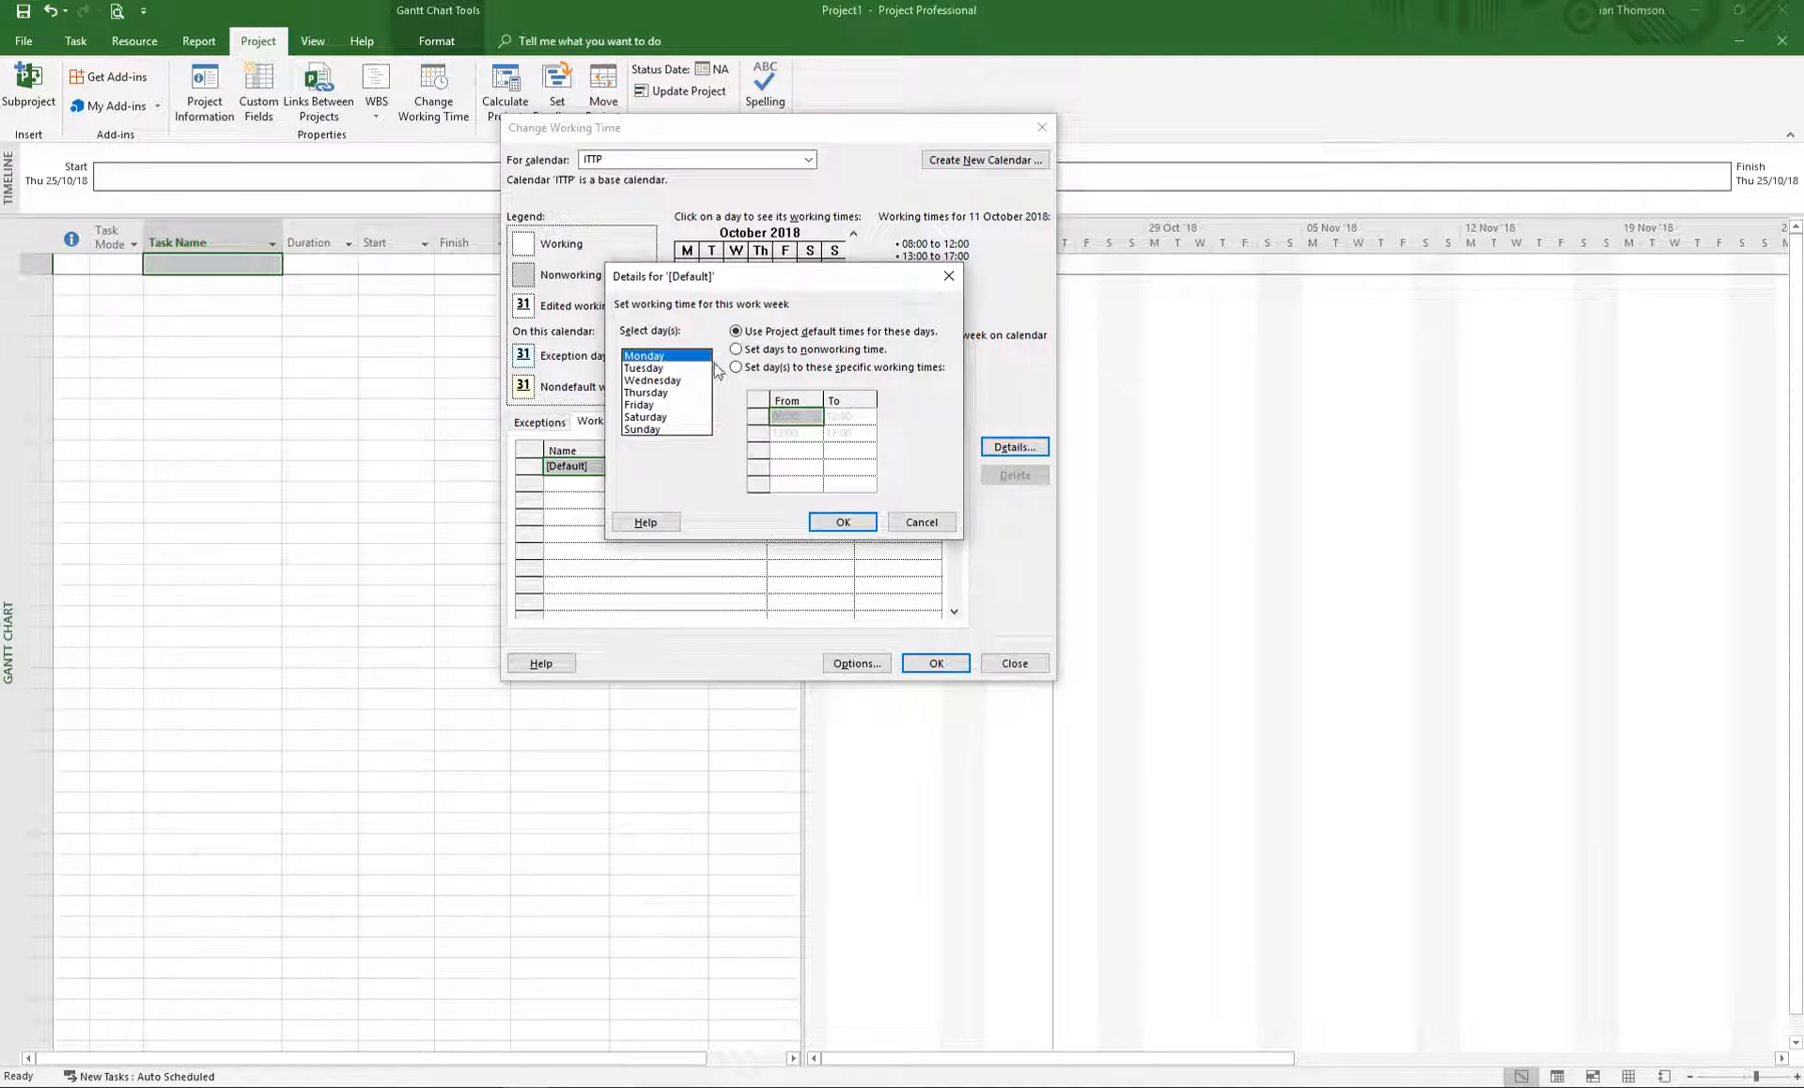
pyautogui.keyDown('shift'); pyautogui.click(642, 393); pyautogui.keyUp('shift')
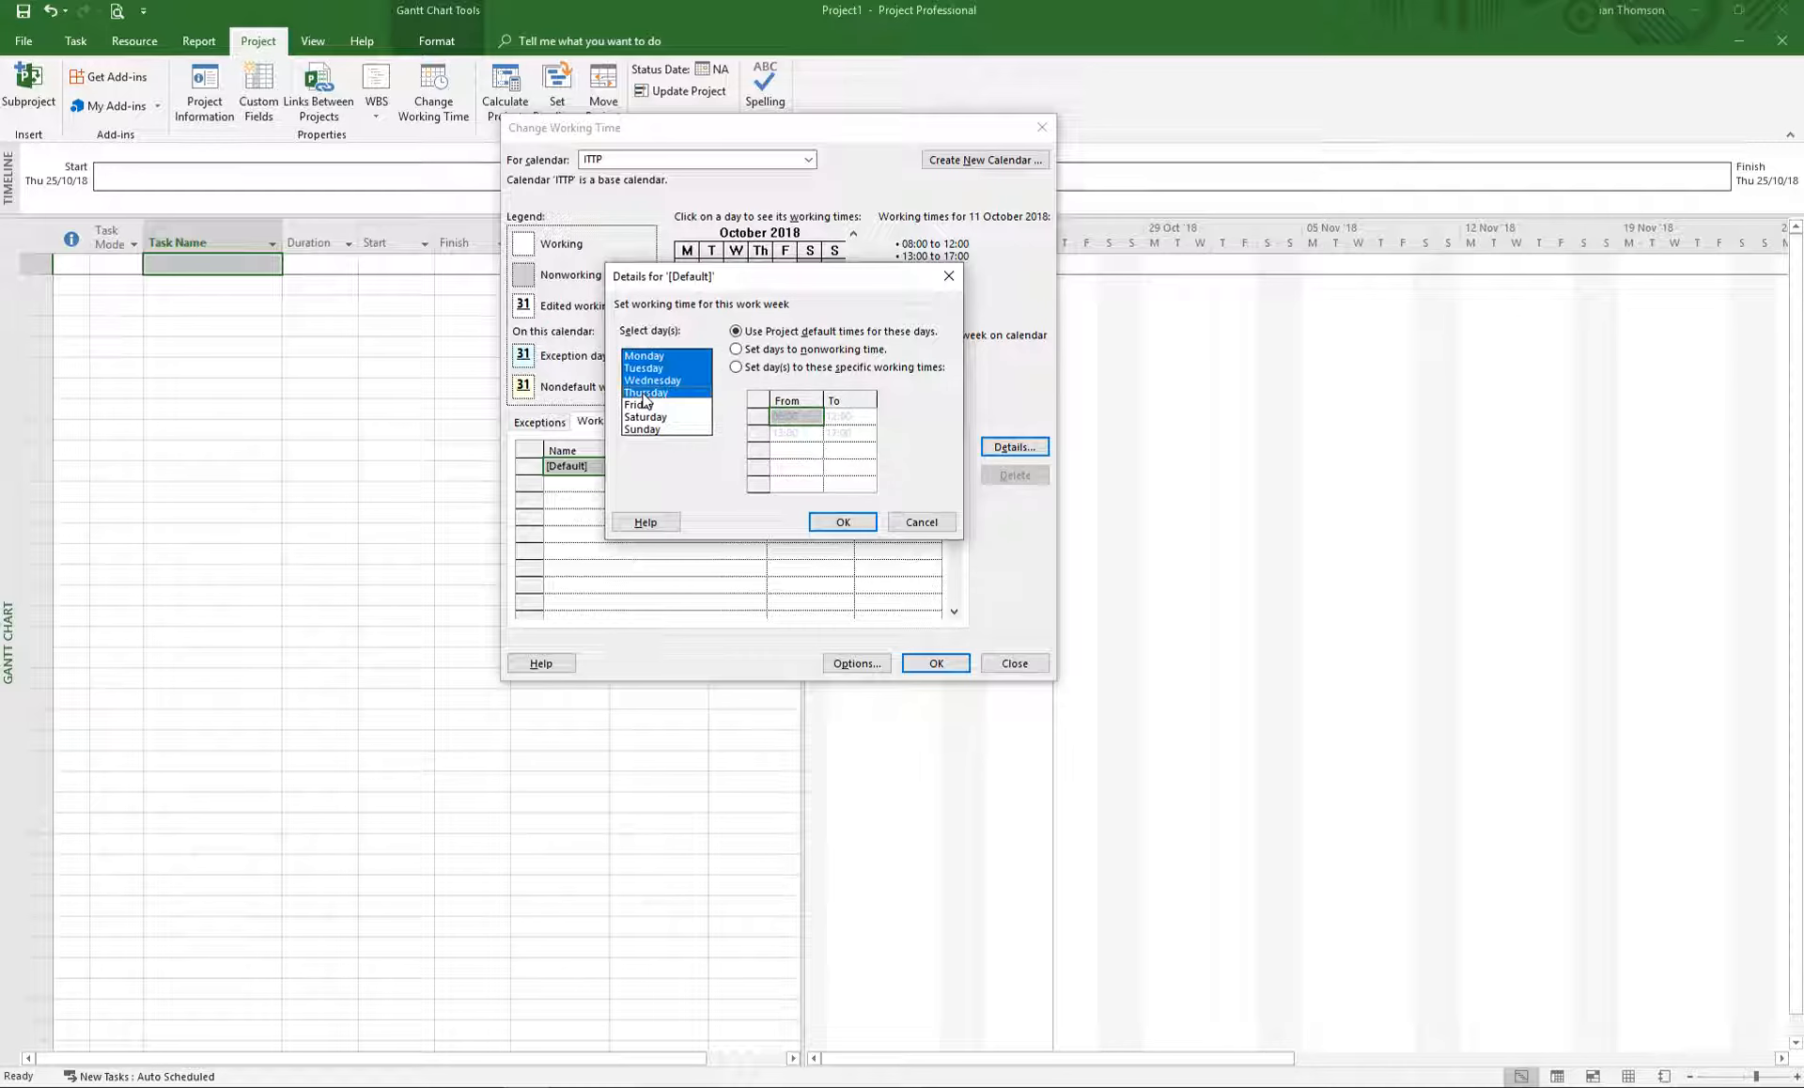
pyautogui.click(735, 367)
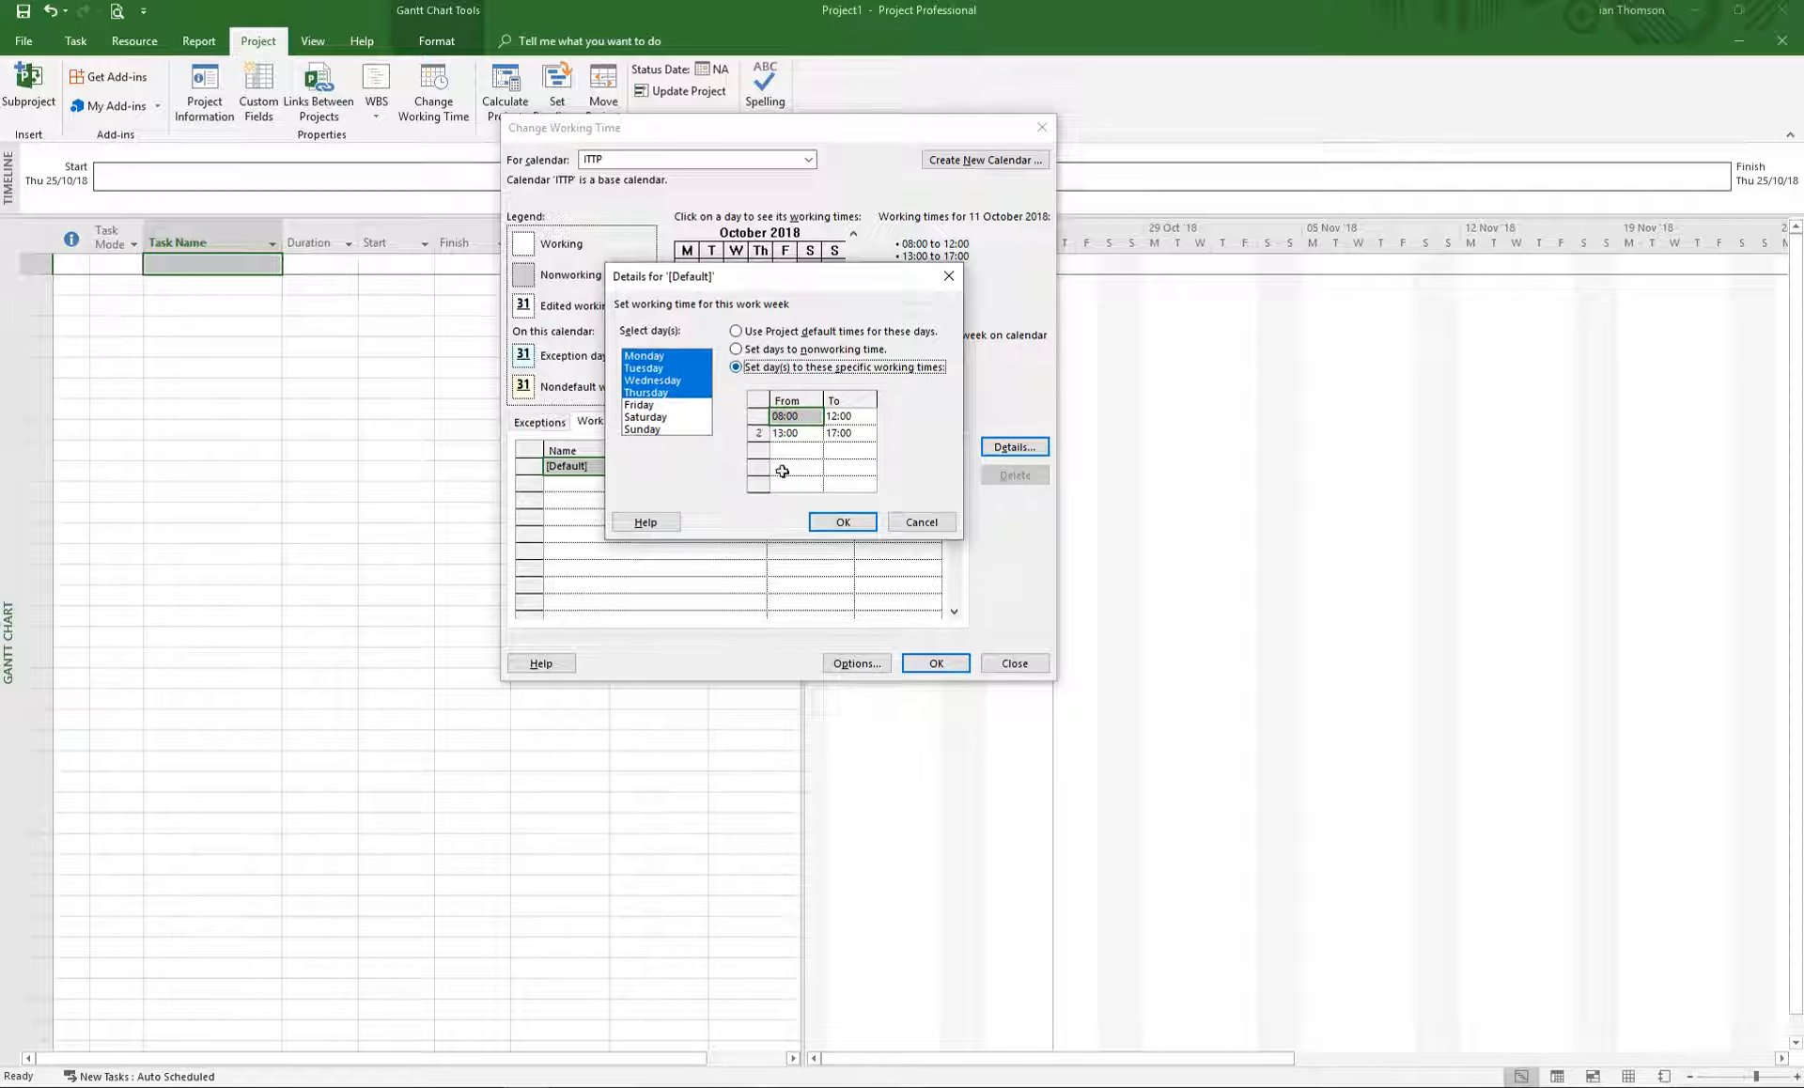
pyautogui.click(808, 415)
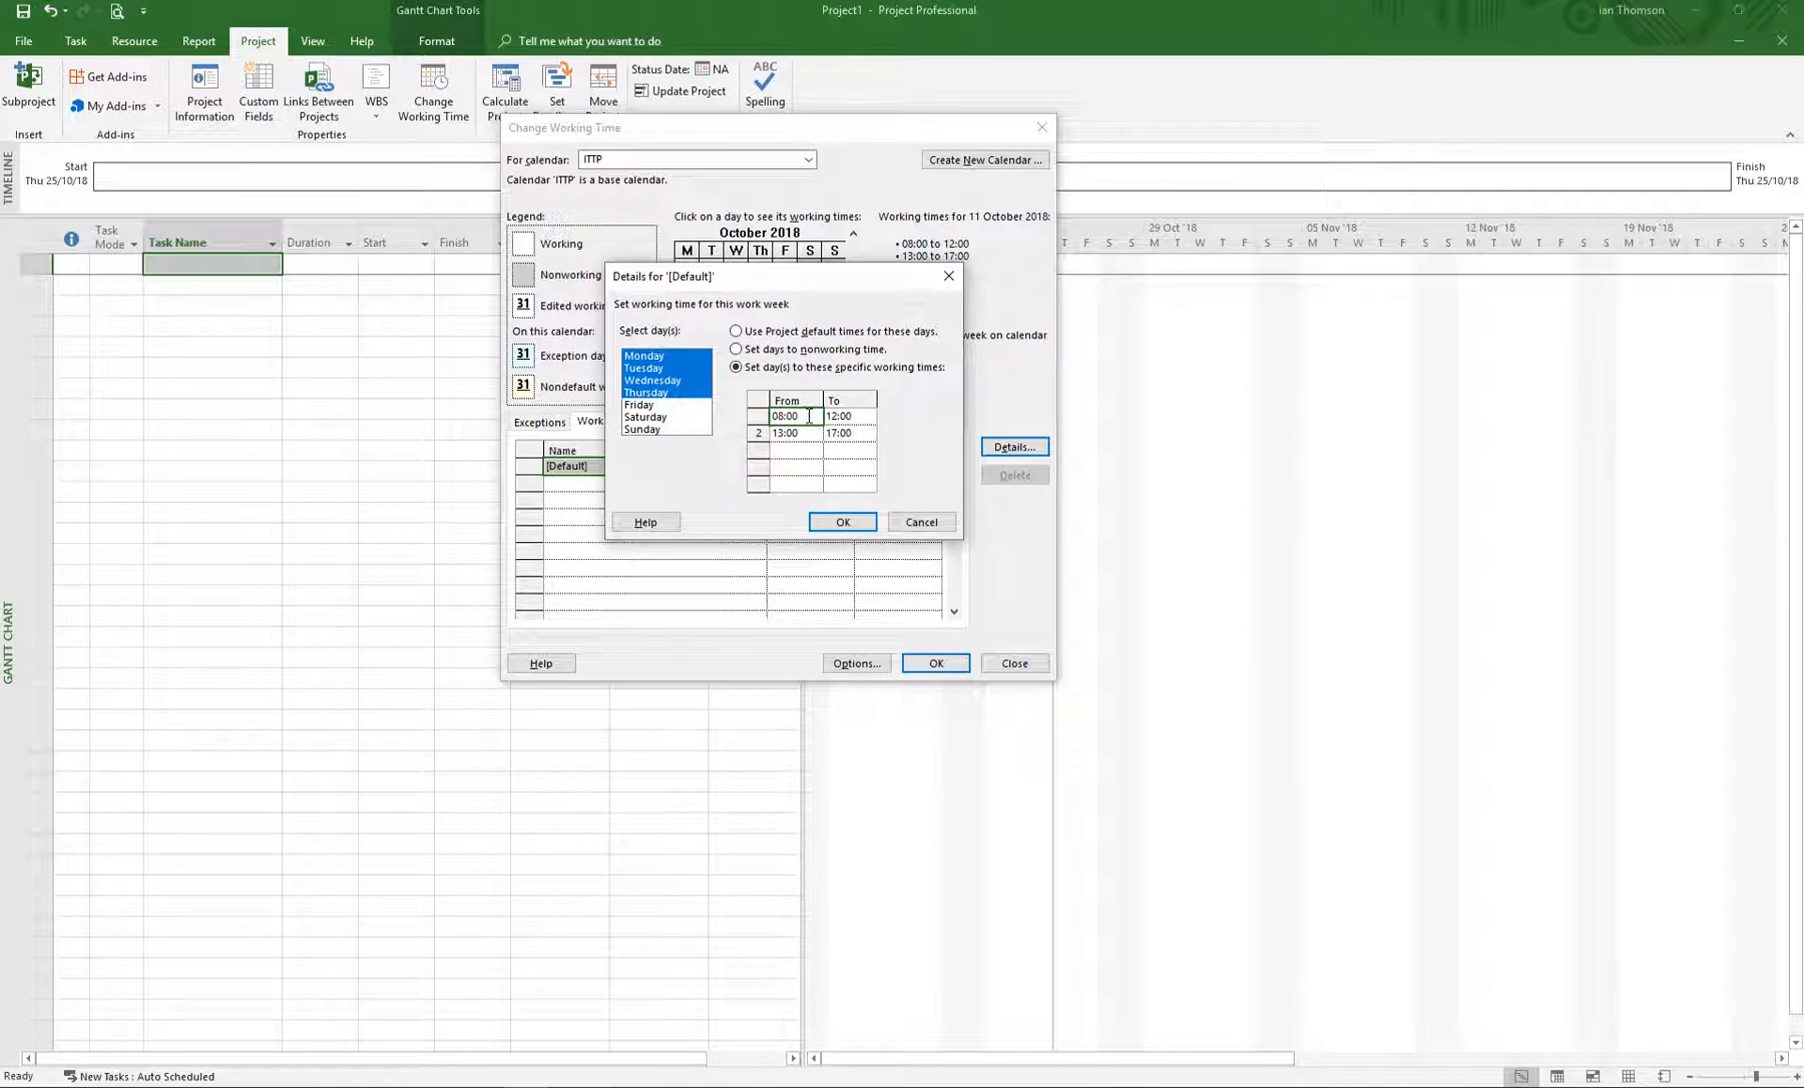
pyautogui.press('BackSpace')
pyautogui.press('BackSpace')
pyautogui.press('BackSpace')
pyautogui.press('BackSpace')
pyautogui.write('09')
pyautogui.press('Return')
pyautogui.click(843, 432)
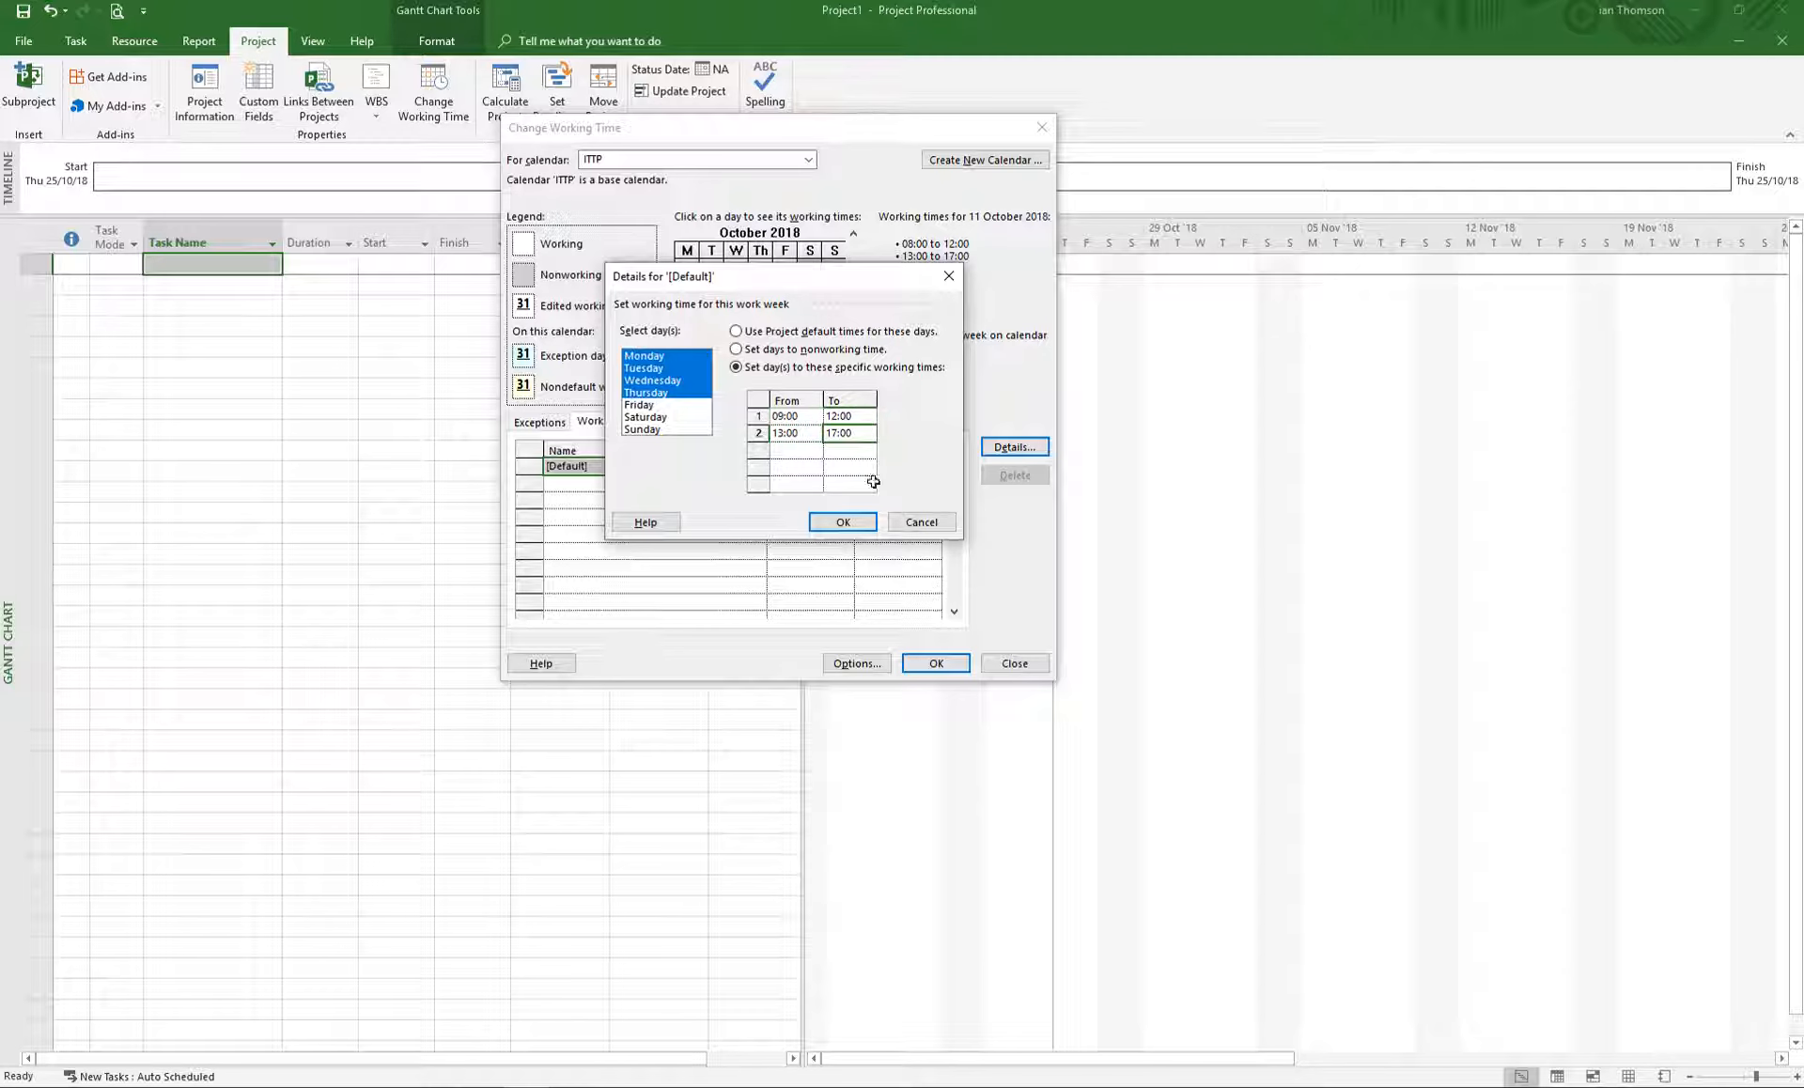
# Give Friday specific working times in the default work week, with the morning starting at 09:00.
pyautogui.click(645, 405)
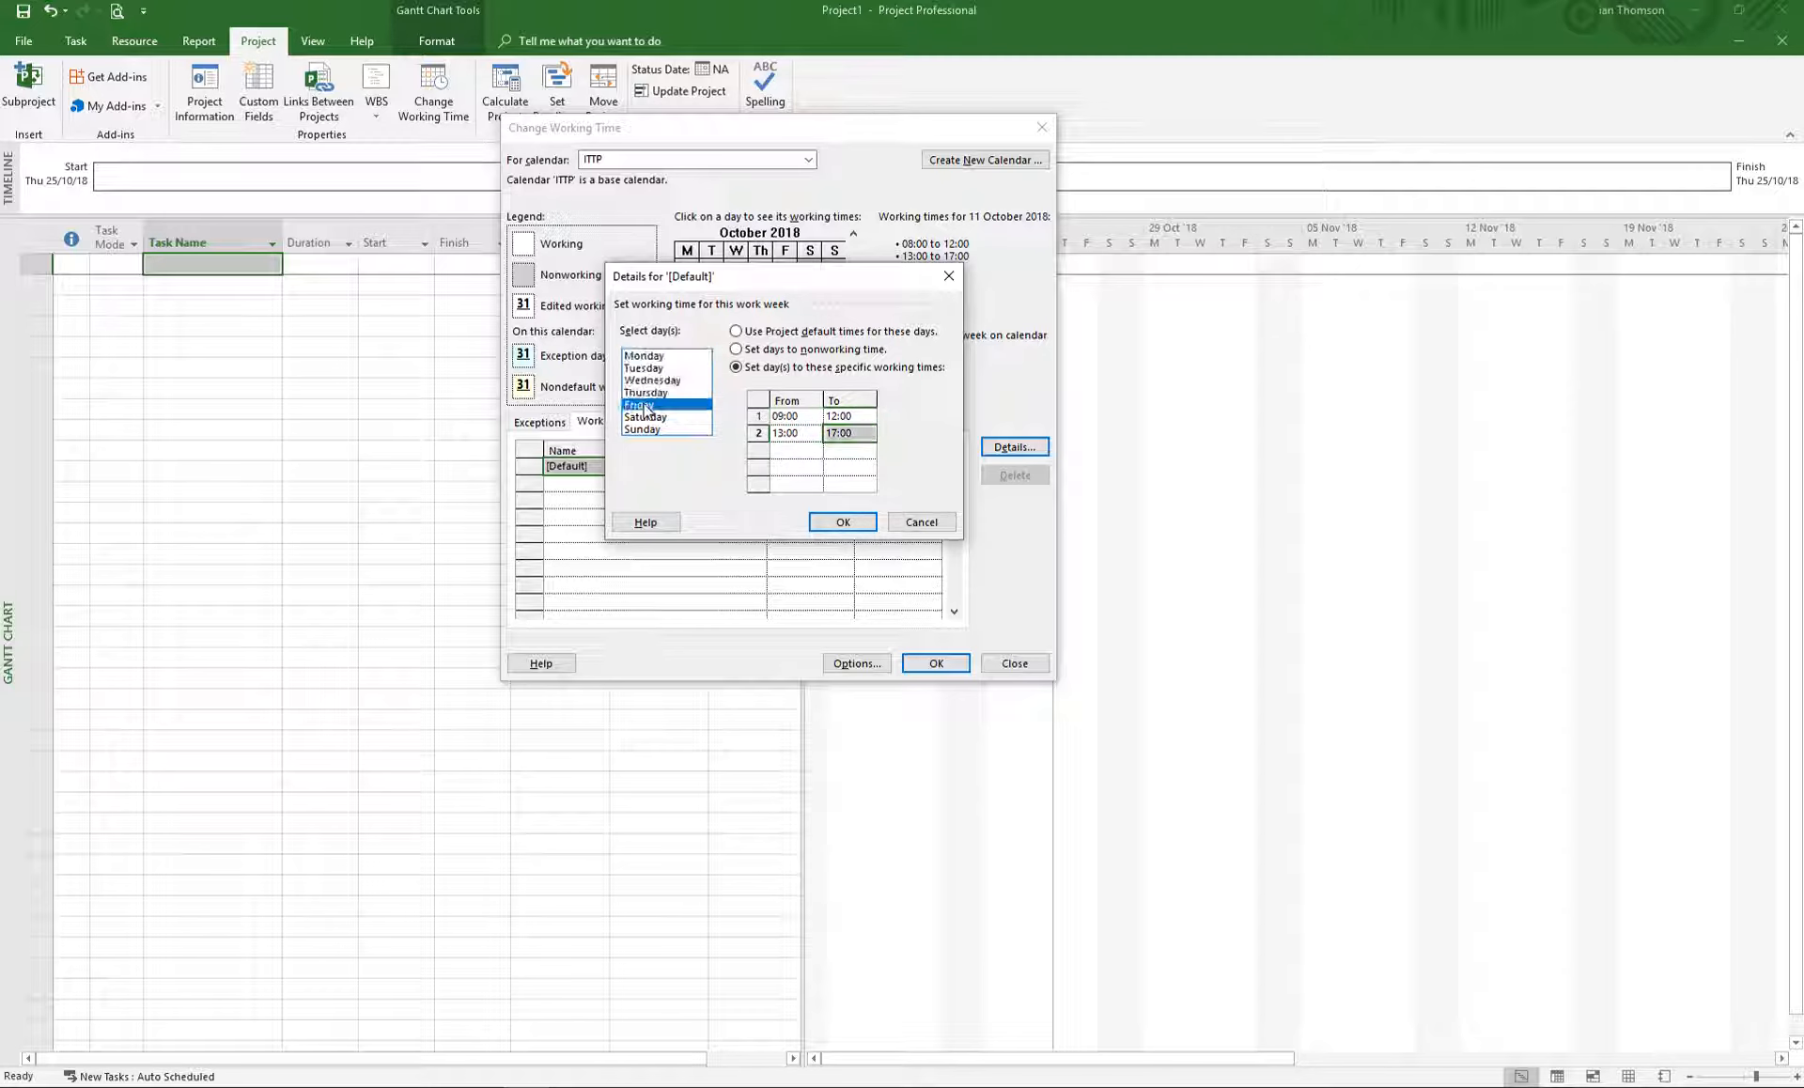
pyautogui.click(739, 368)
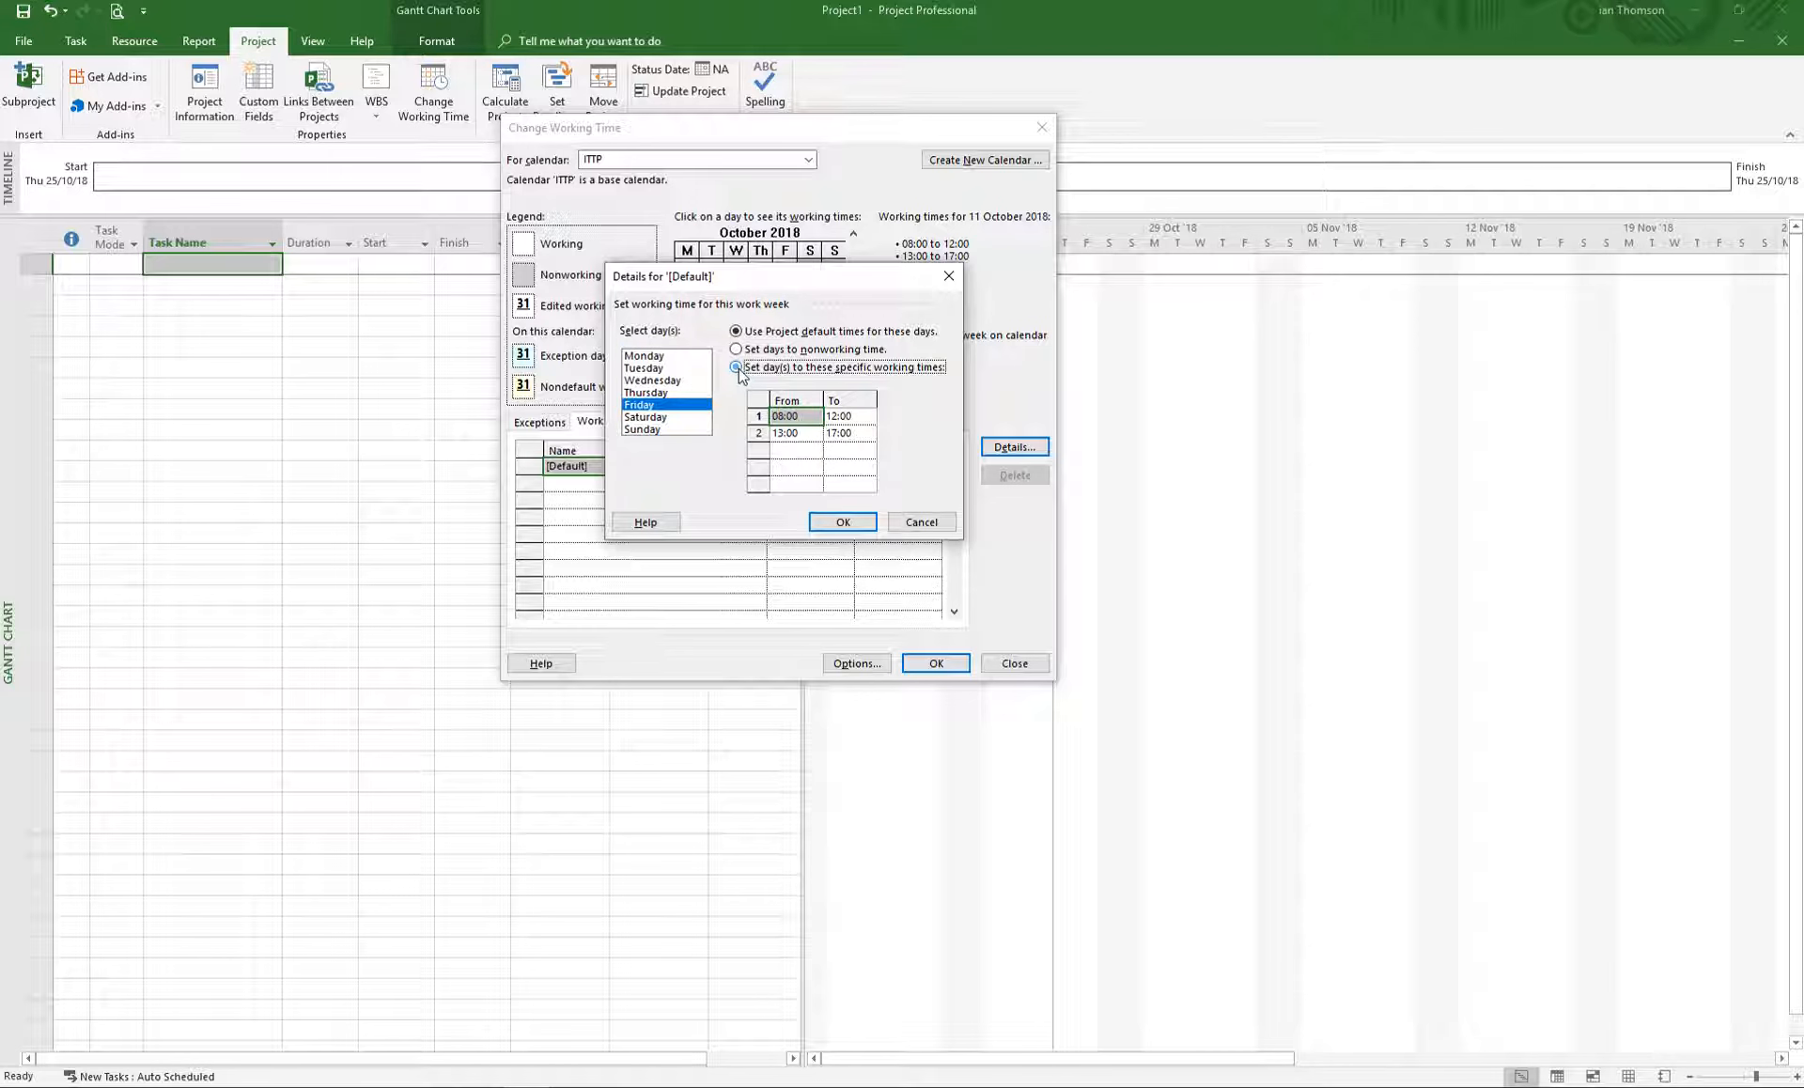
pyautogui.click(790, 416)
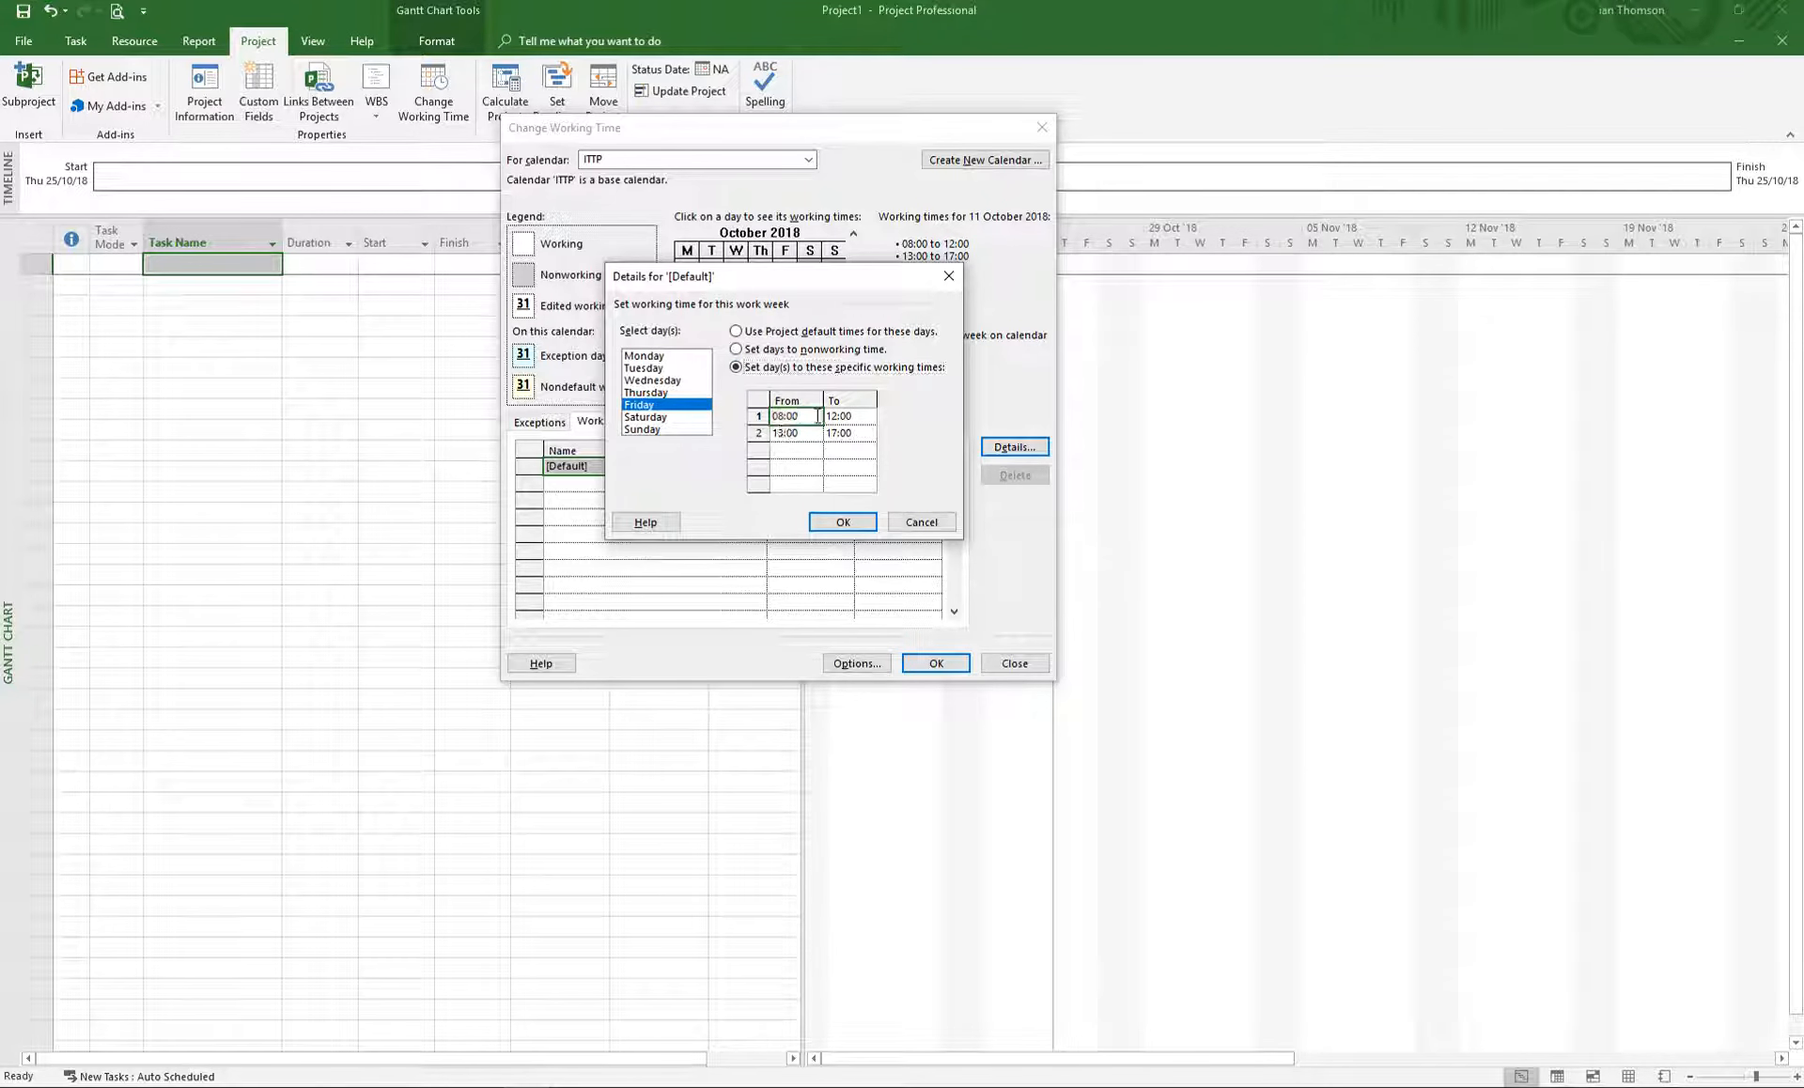
pyautogui.press('BackSpace')
pyautogui.press('BackSpace')
pyautogui.press('BackSpace')
pyautogui.press('BackSpace')
pyautogui.press('BackSpace')
pyautogui.write('09:00')
# Set Friday's afternoon finish time to 16:00 and apply the default work week details.
pyautogui.click(853, 433)
pyautogui.click(858, 434)
pyautogui.press('BackSpace')
pyautogui.press('BackSpace')
pyautogui.press('BackSpace')
pyautogui.press('BackSpace')
pyautogui.press('BackSpace')
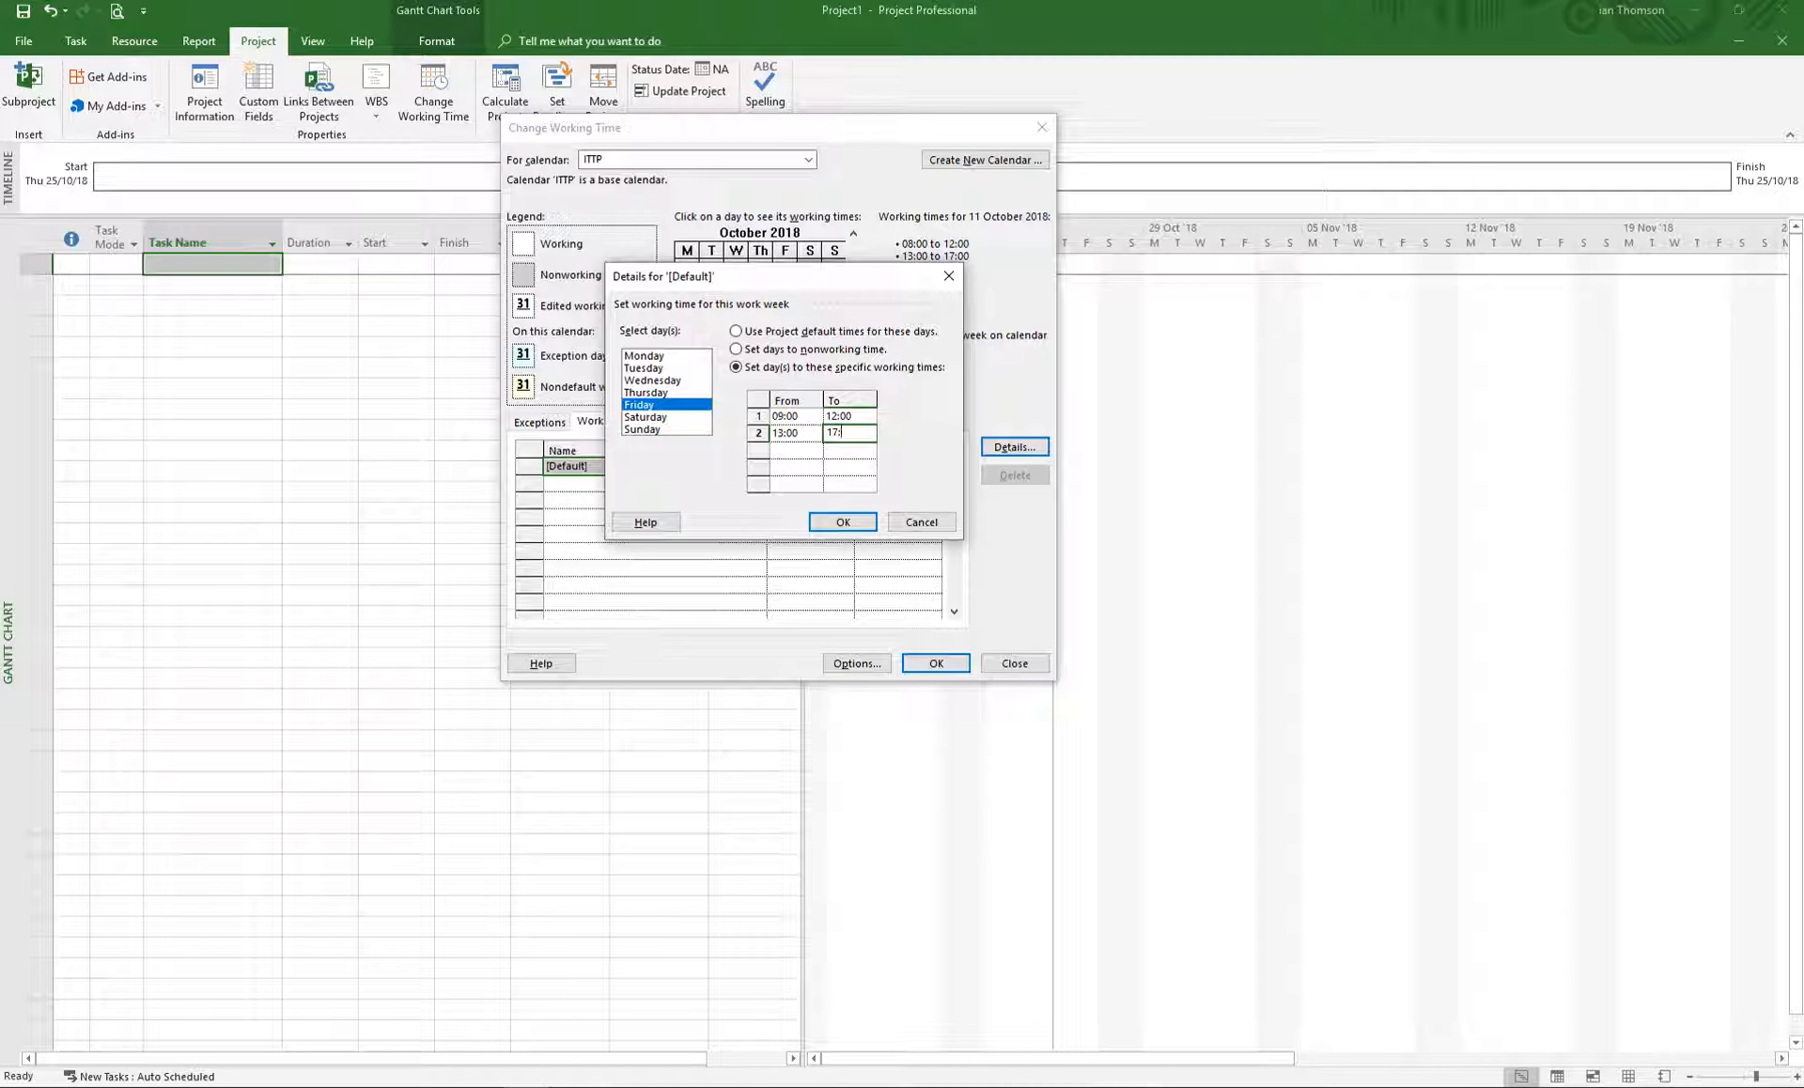
pyautogui.write('16:00')
pyautogui.click(842, 523)
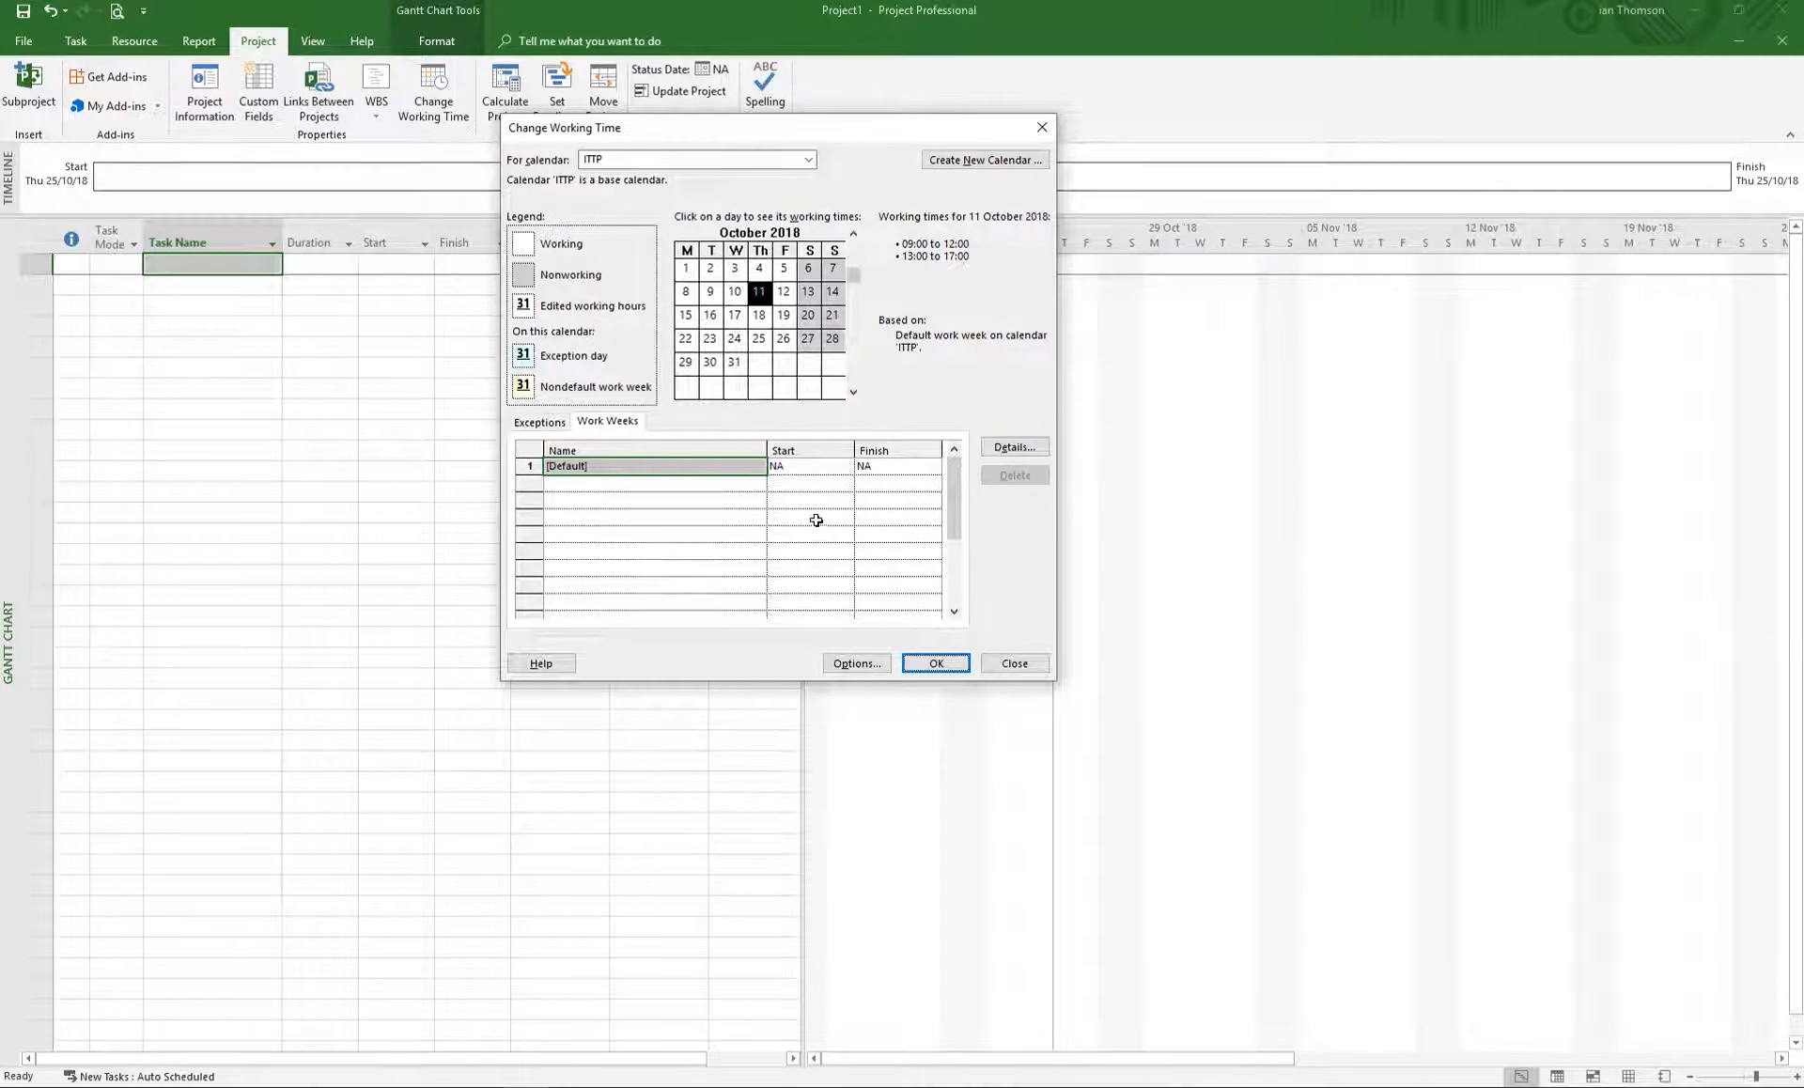
# Check the ITTP calendar's working times for several weekdays and Fridays in October 2018.
pyautogui.click(687, 272)
pyautogui.click(712, 272)
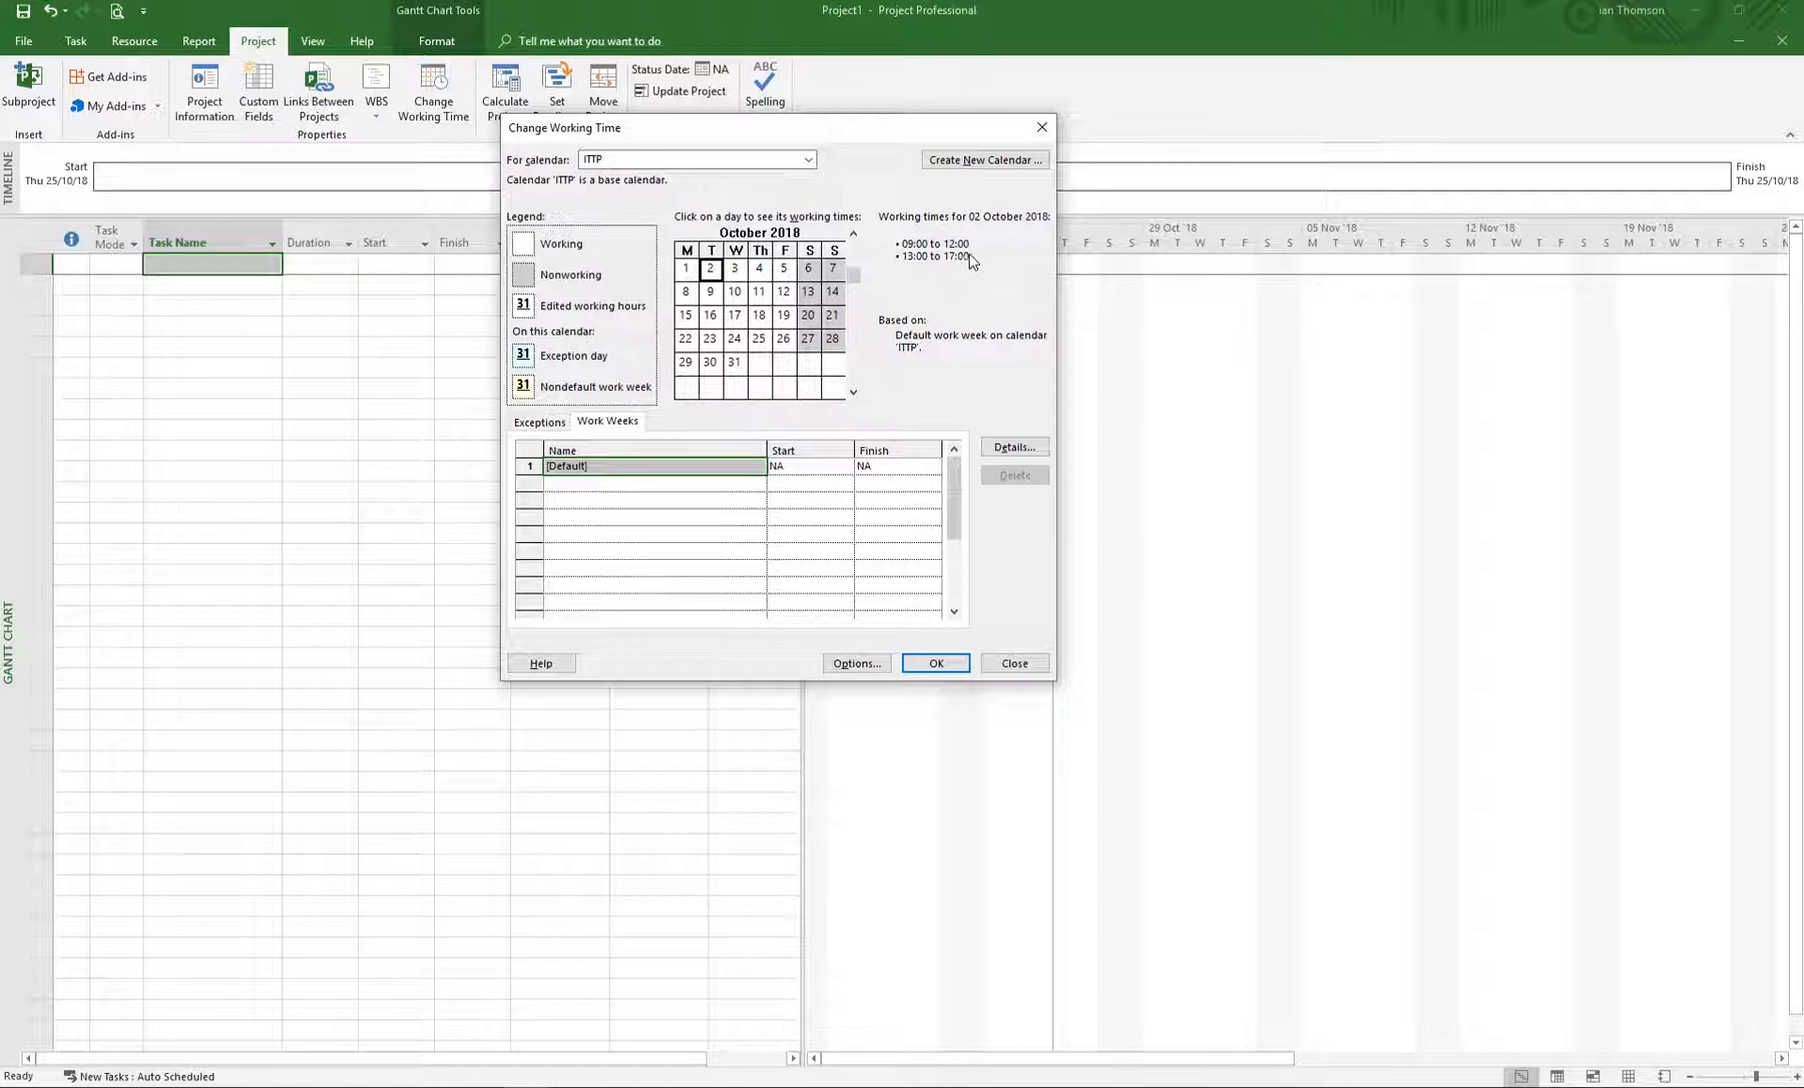
pyautogui.click(737, 274)
pyautogui.click(786, 270)
pyautogui.click(784, 296)
pyautogui.click(785, 341)
# Add an exception named "Christmas Holidays" to the ITTP calendar.
pyautogui.click(617, 425)
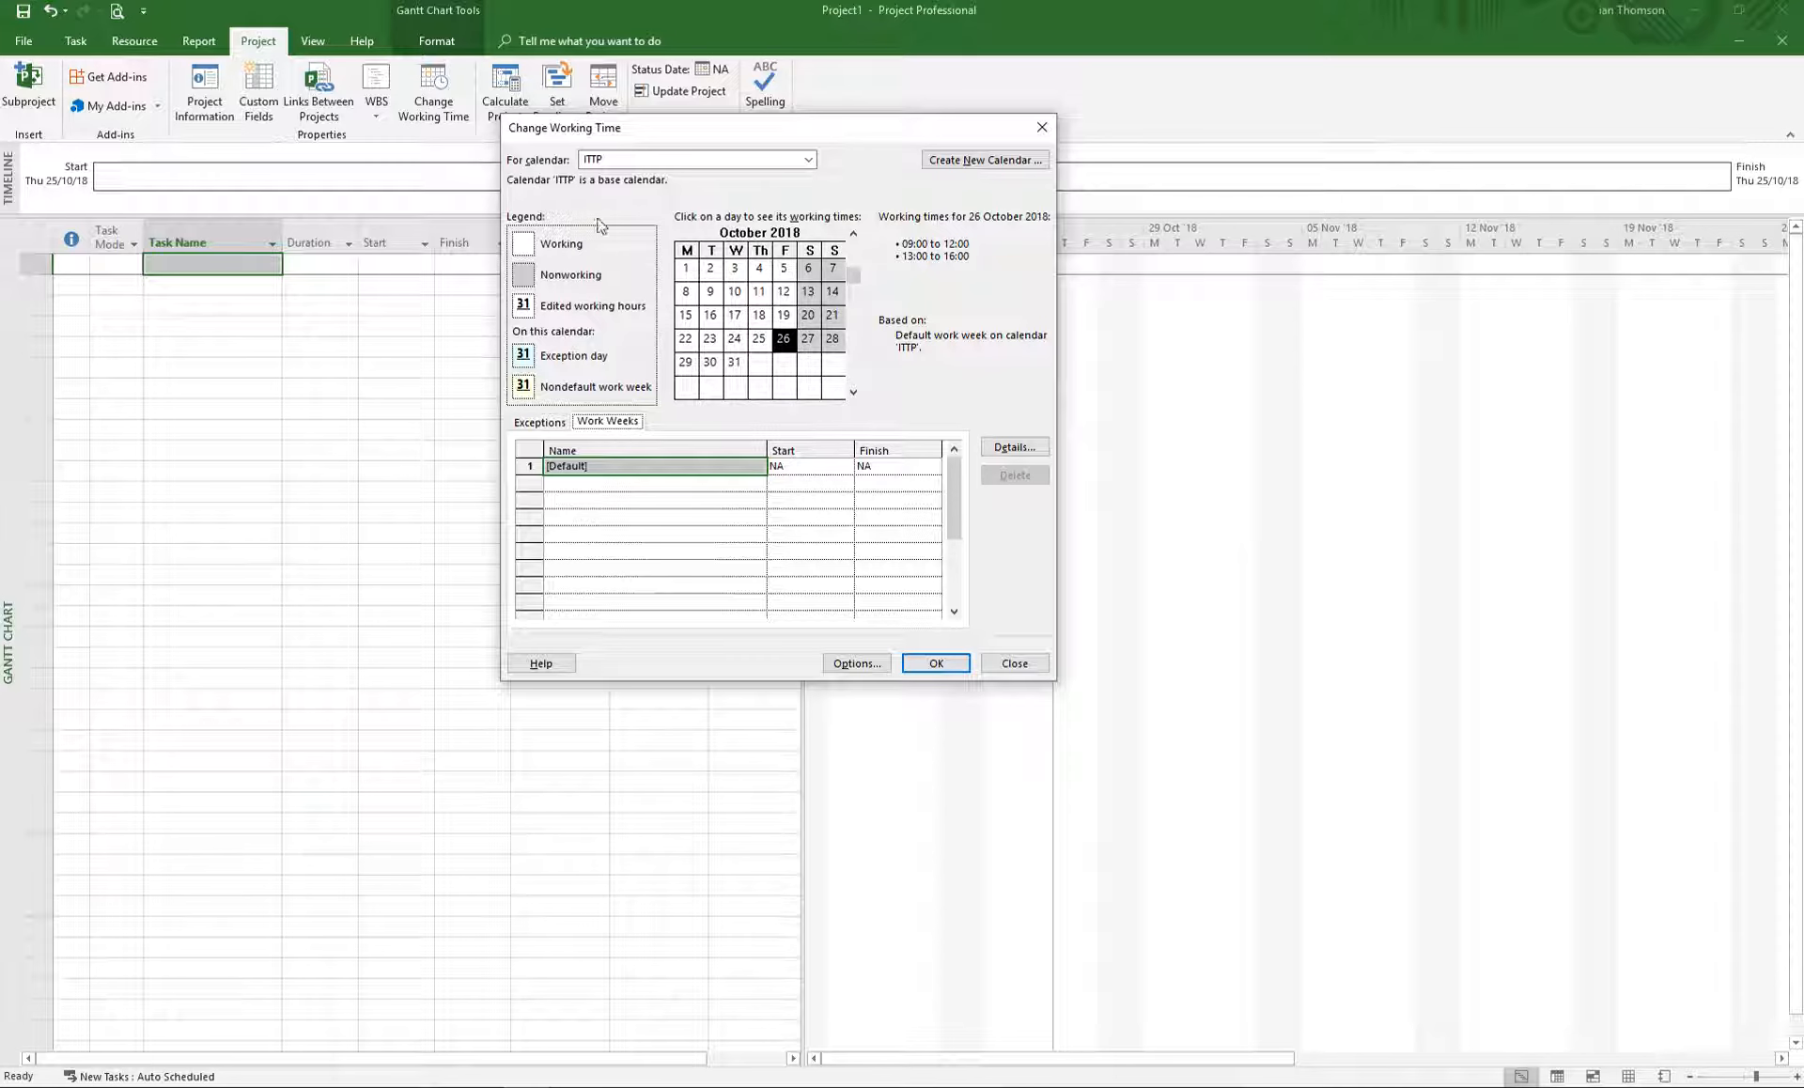
pyautogui.click(550, 425)
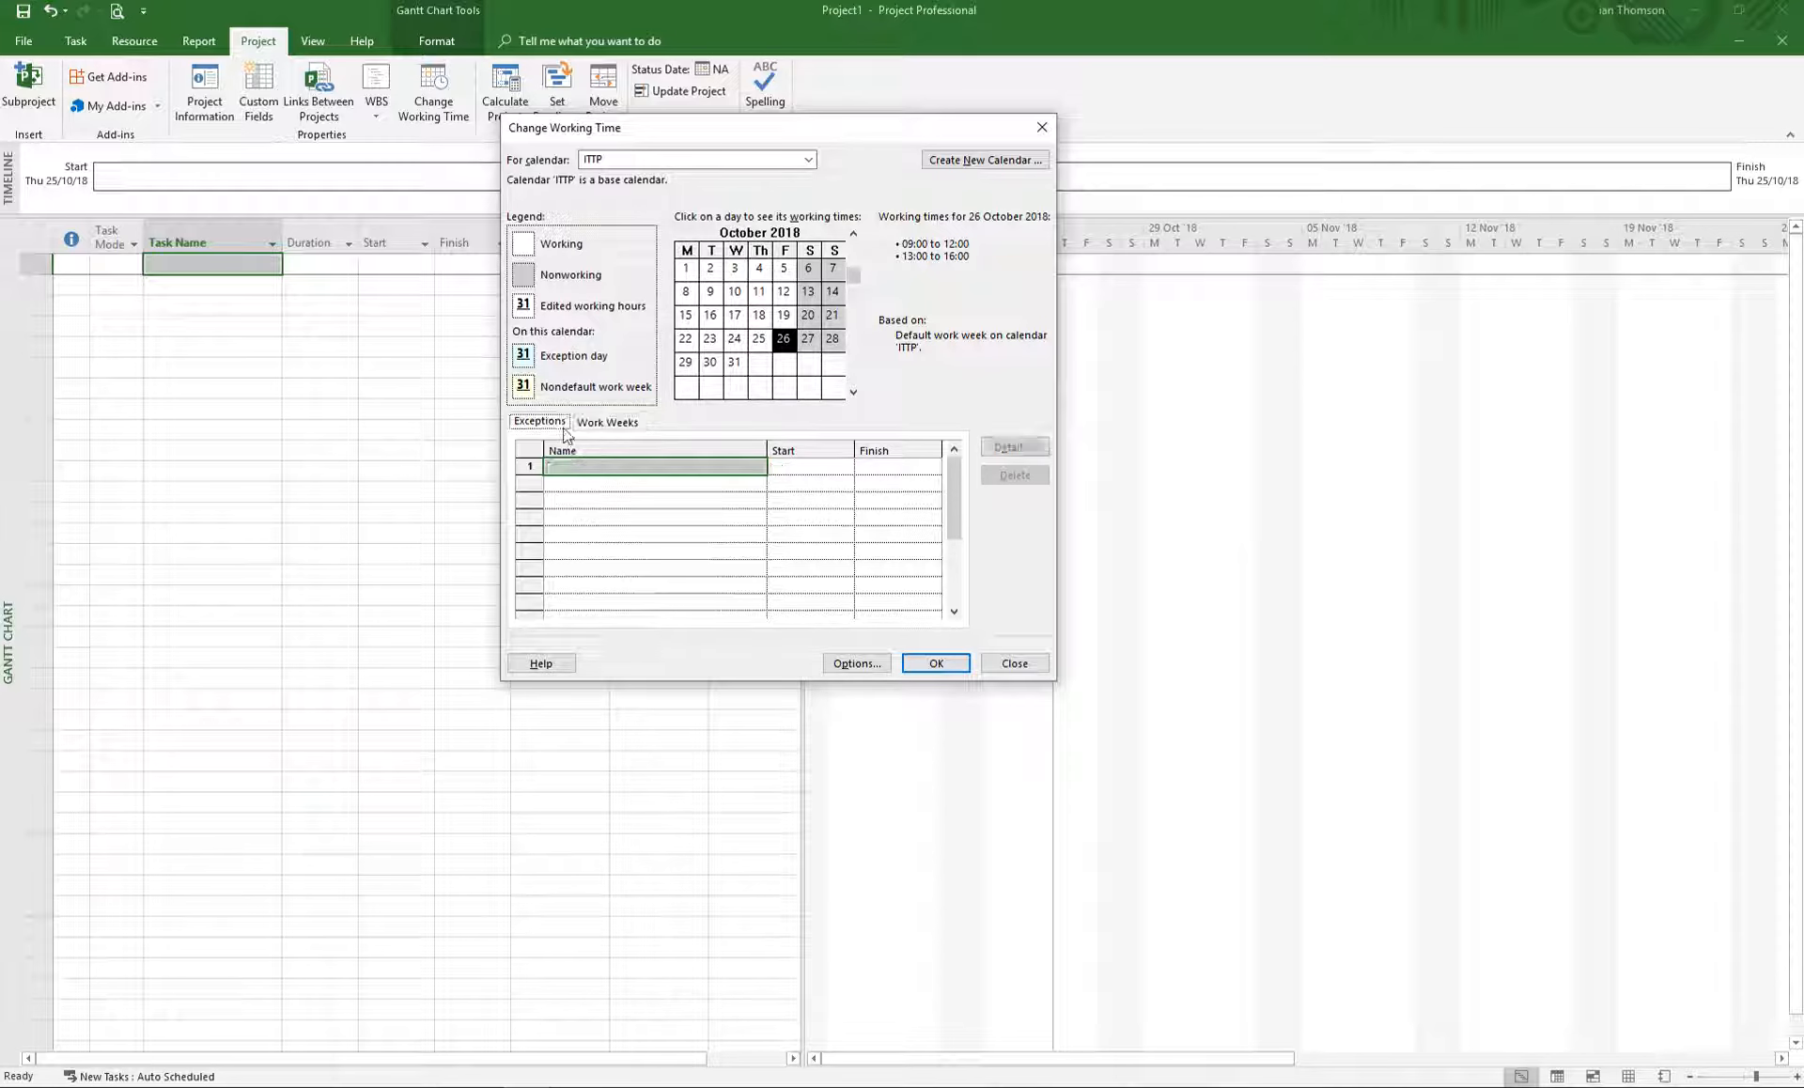
pyautogui.click(622, 465)
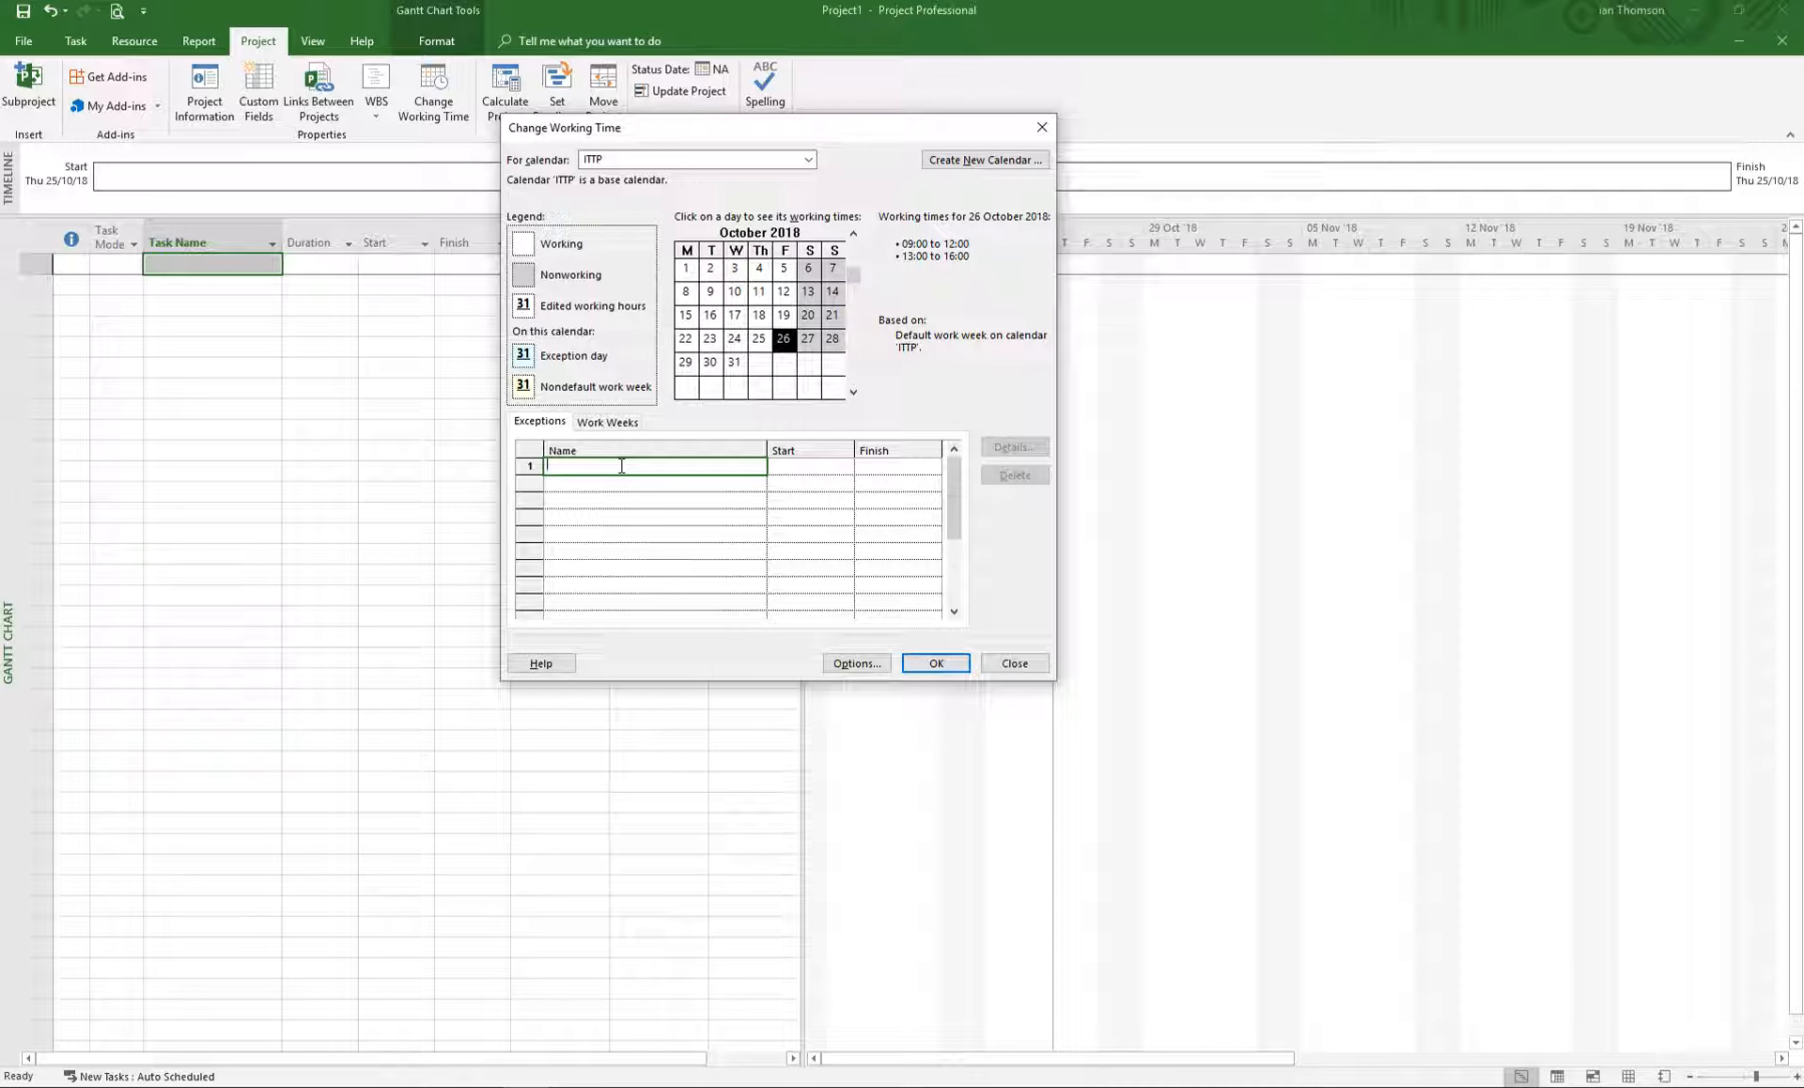
pyautogui.write('Christmas Holidays')
# Set the start date of the Christmas Holidays exception to 24/12/2018.
pyautogui.click(800, 465)
pyautogui.click(846, 468)
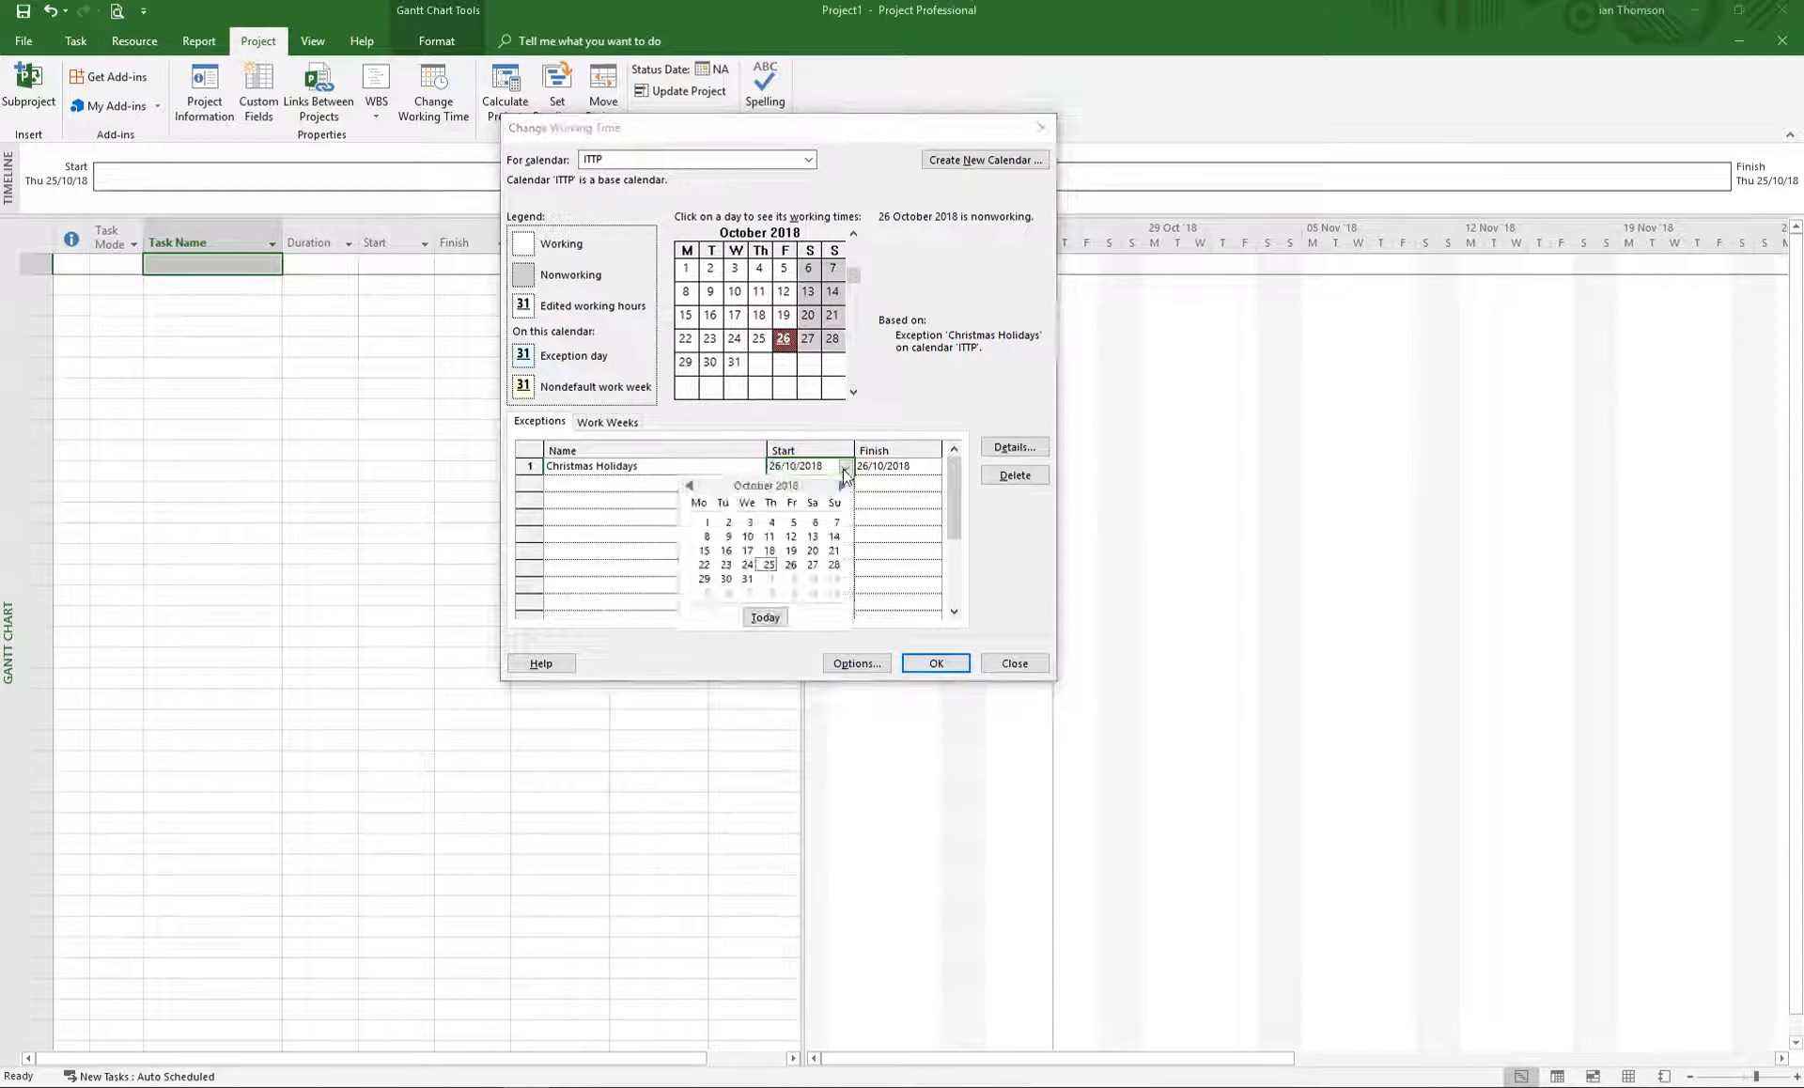
pyautogui.click(842, 486)
pyautogui.click(842, 486)
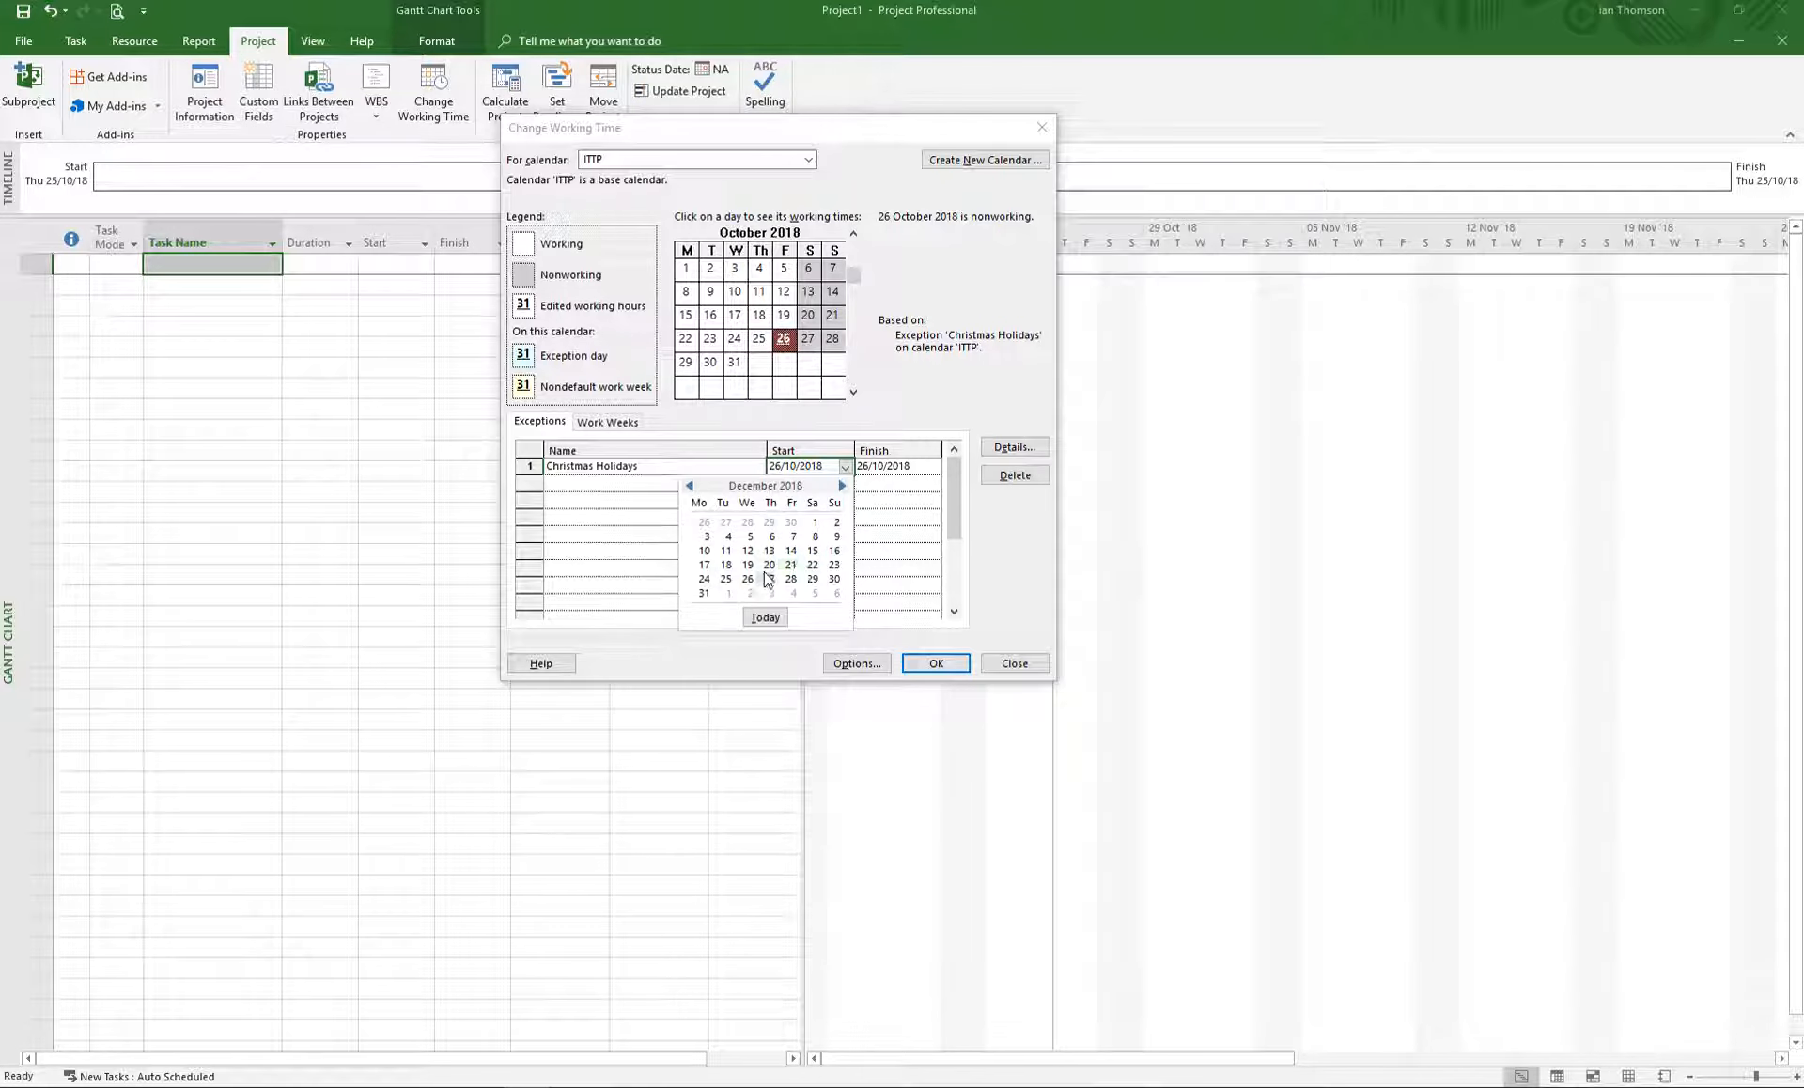
pyautogui.click(705, 579)
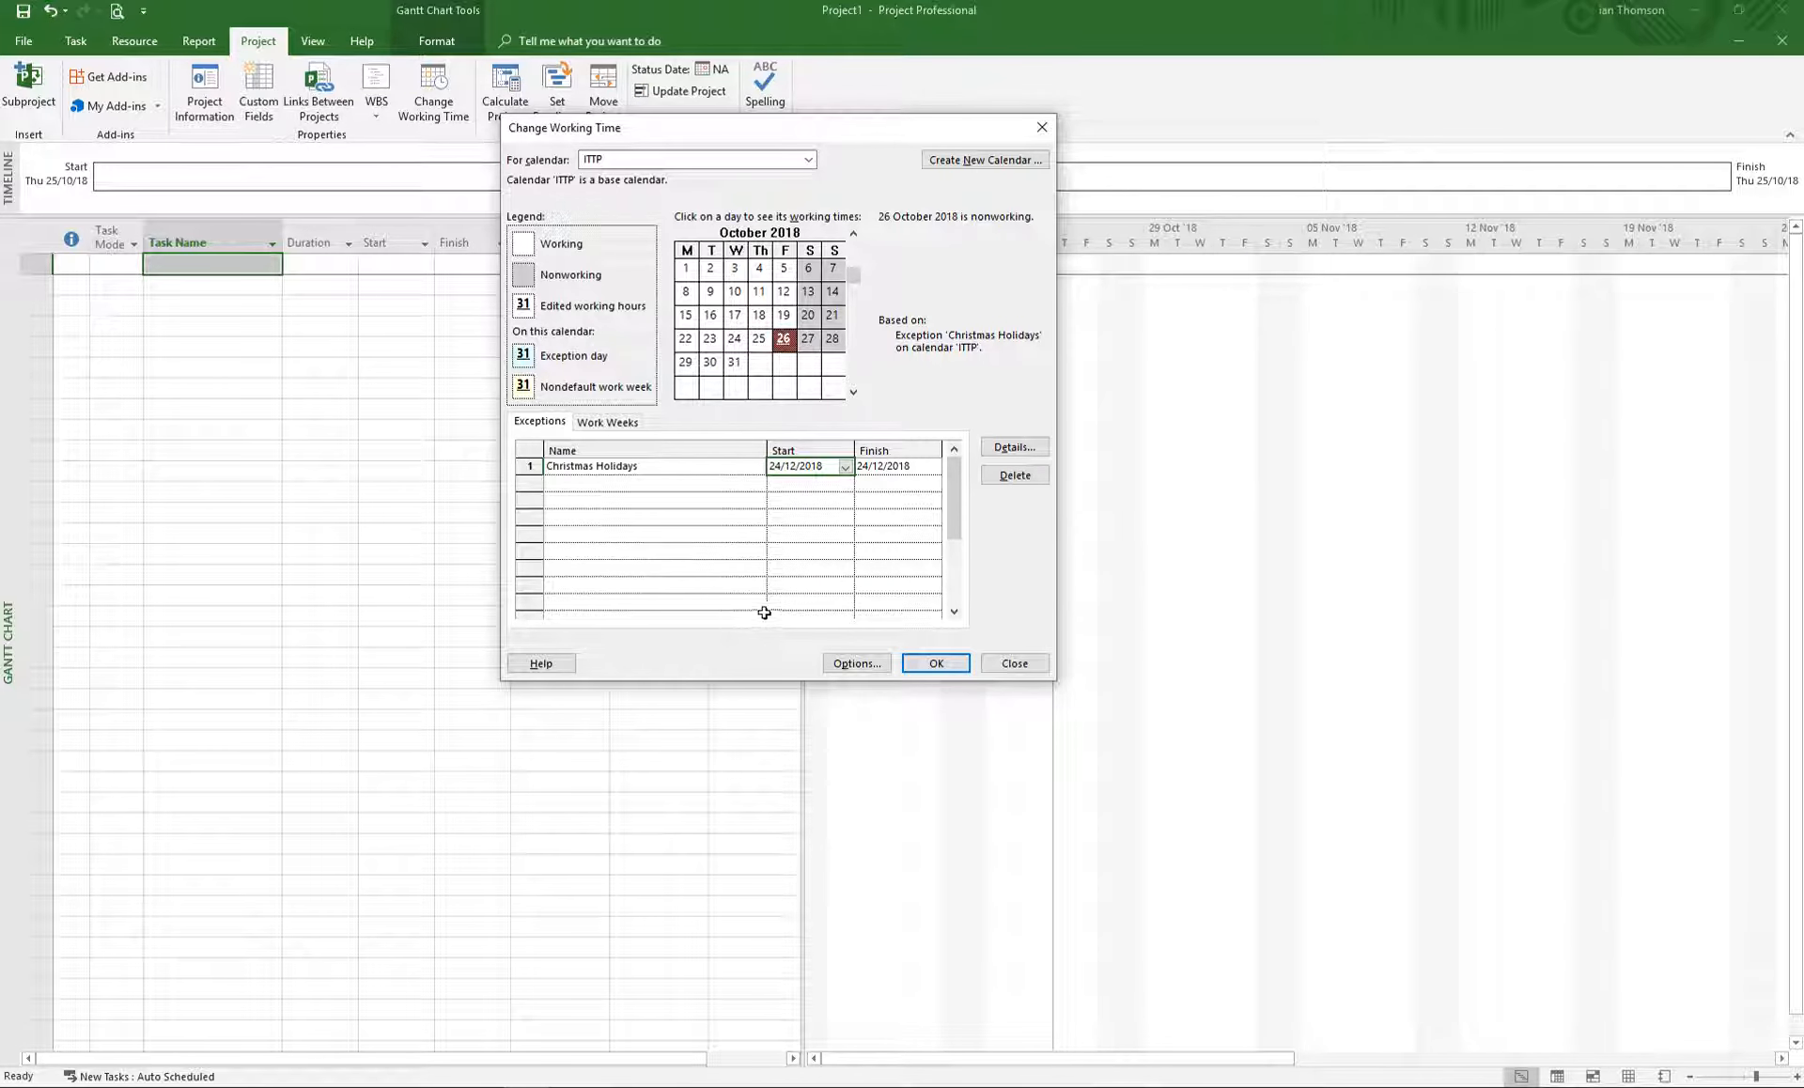
# Set the finish date of the Christmas Holidays exception to 04/01/2019 and commit the entry.
pyautogui.click(922, 470)
pyautogui.click(932, 467)
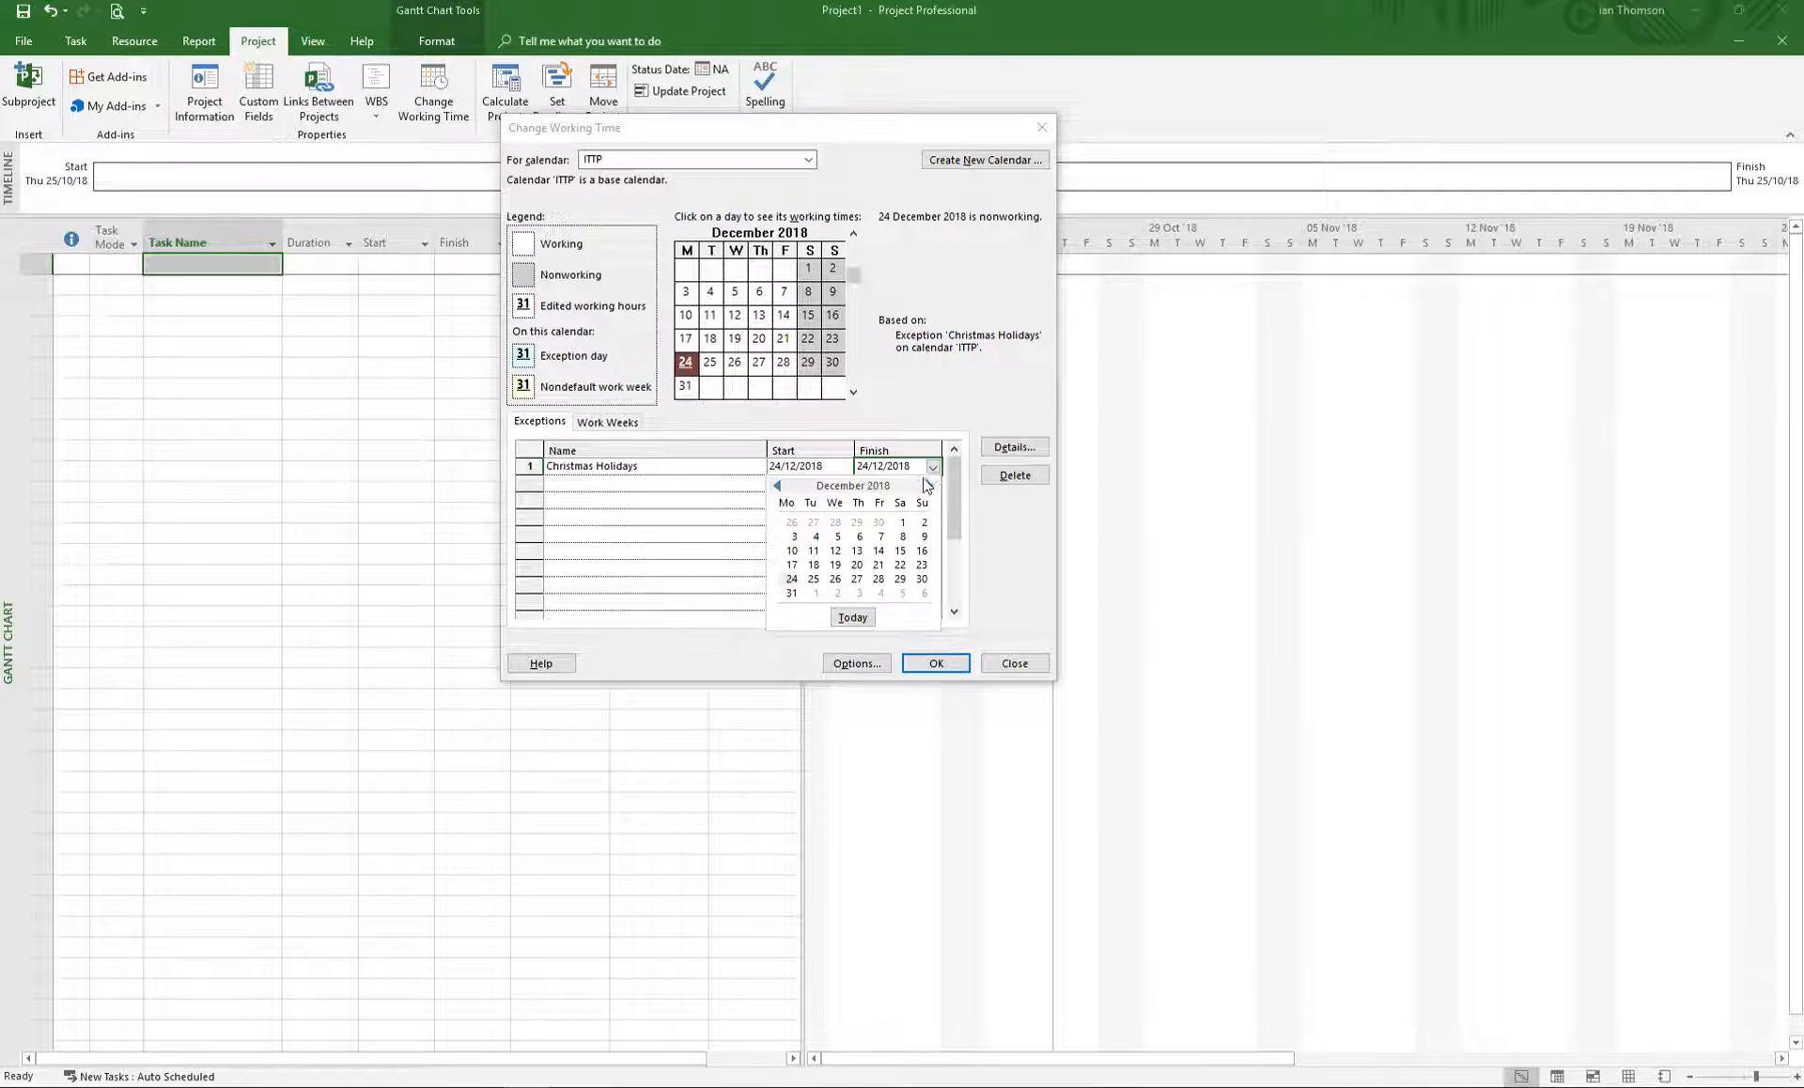
pyautogui.click(930, 486)
pyautogui.click(879, 523)
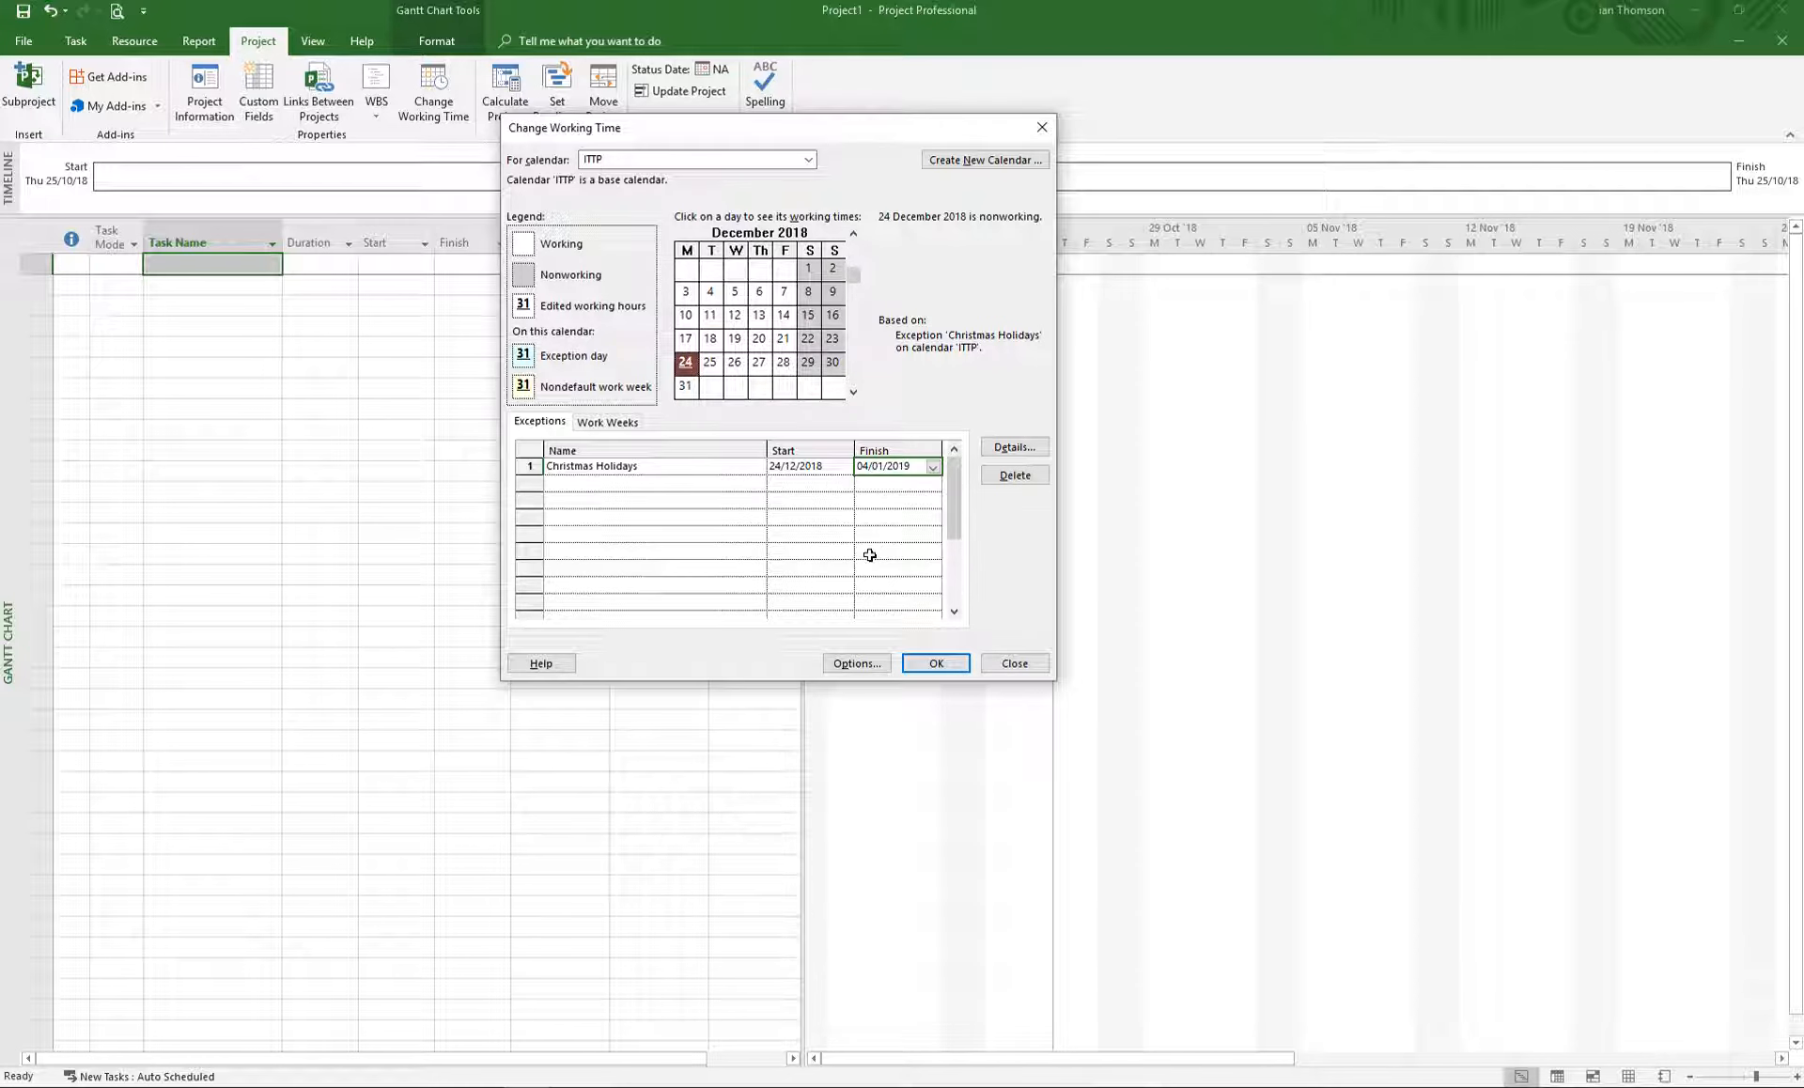
pyautogui.click(691, 486)
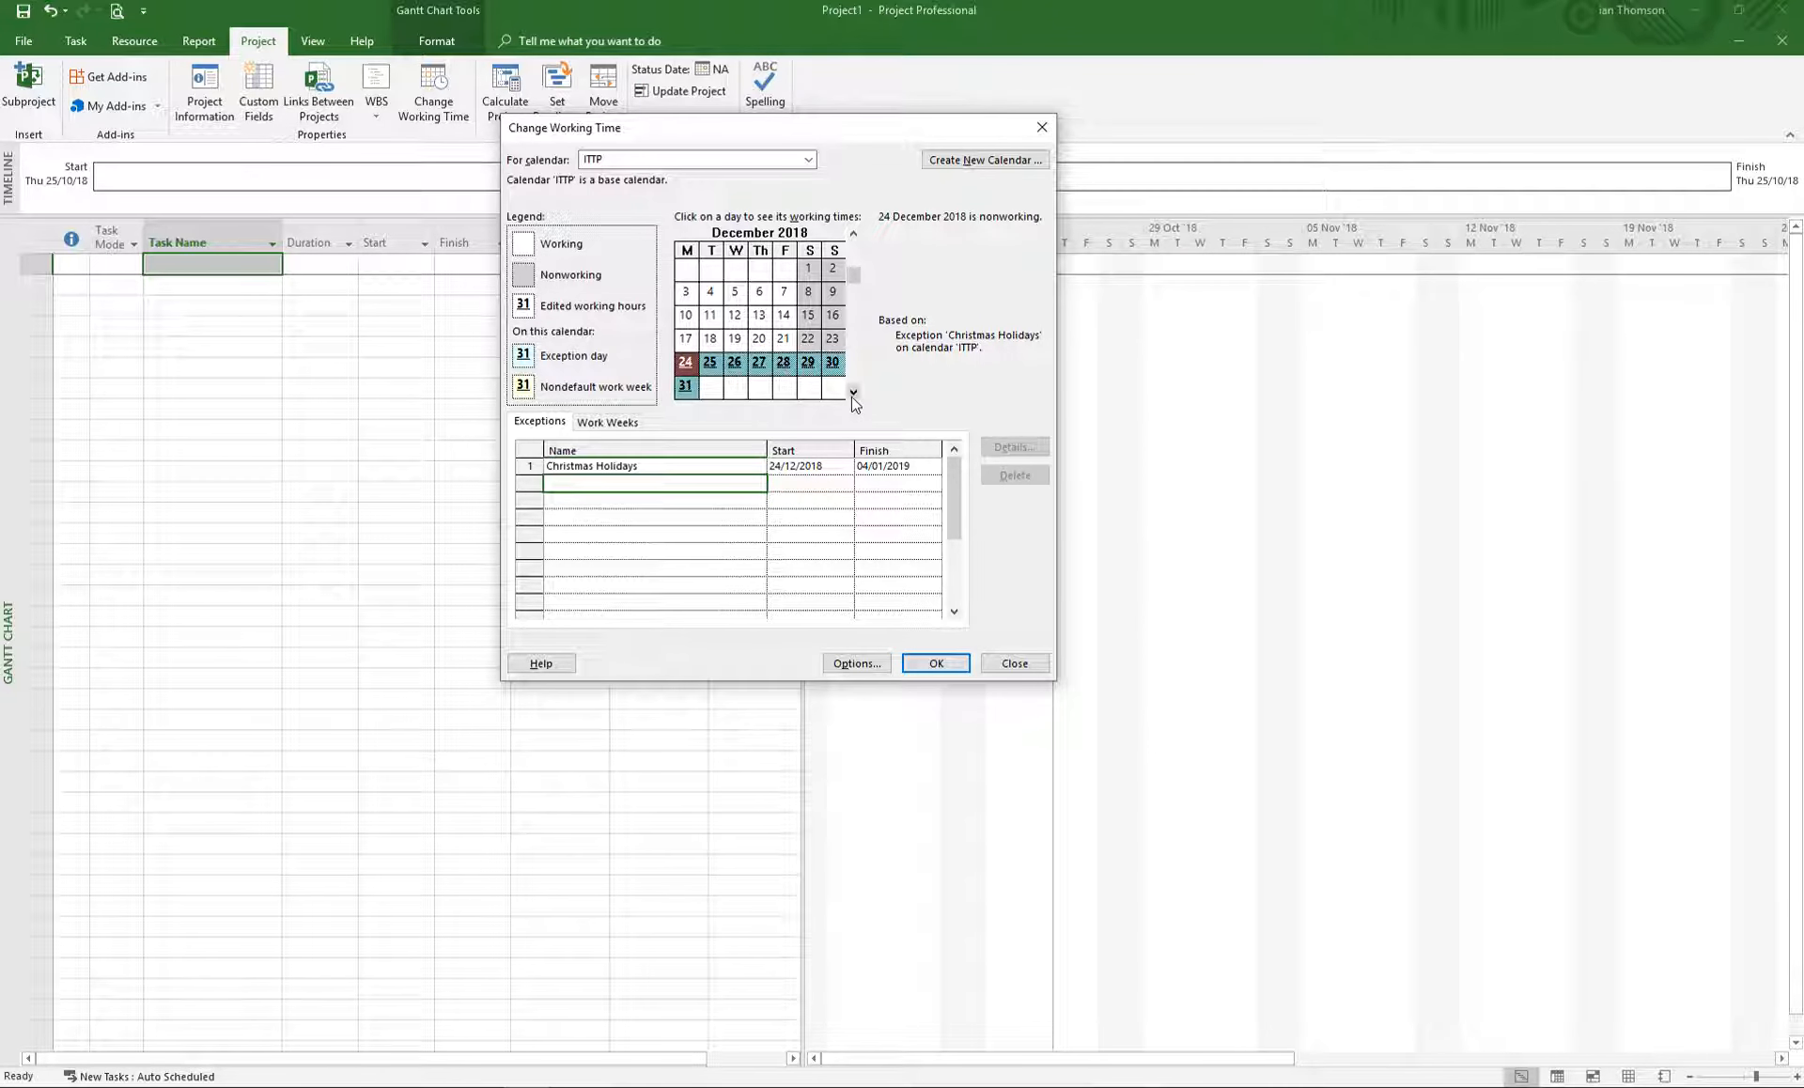
# Check the Christmas Holidays exception days in January 2019 and save the ITTP calendar's working time changes.
pyautogui.click(854, 394)
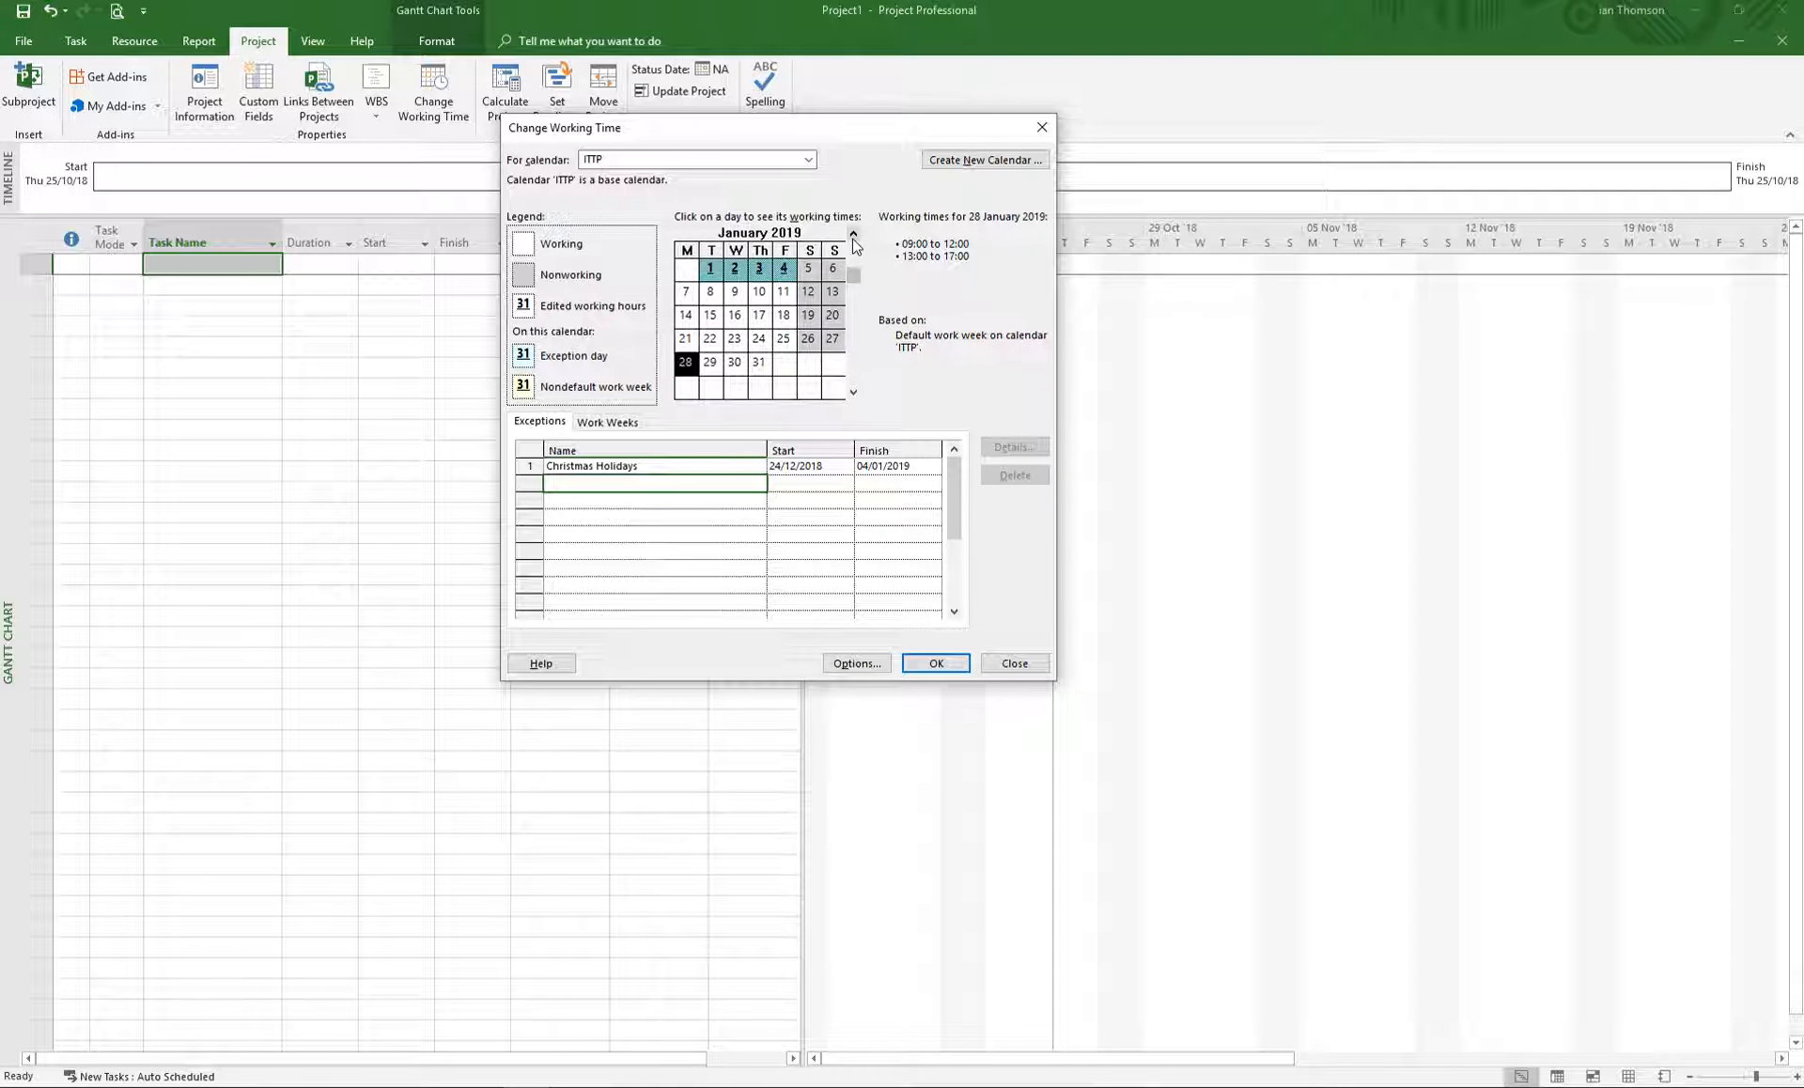
pyautogui.click(765, 465)
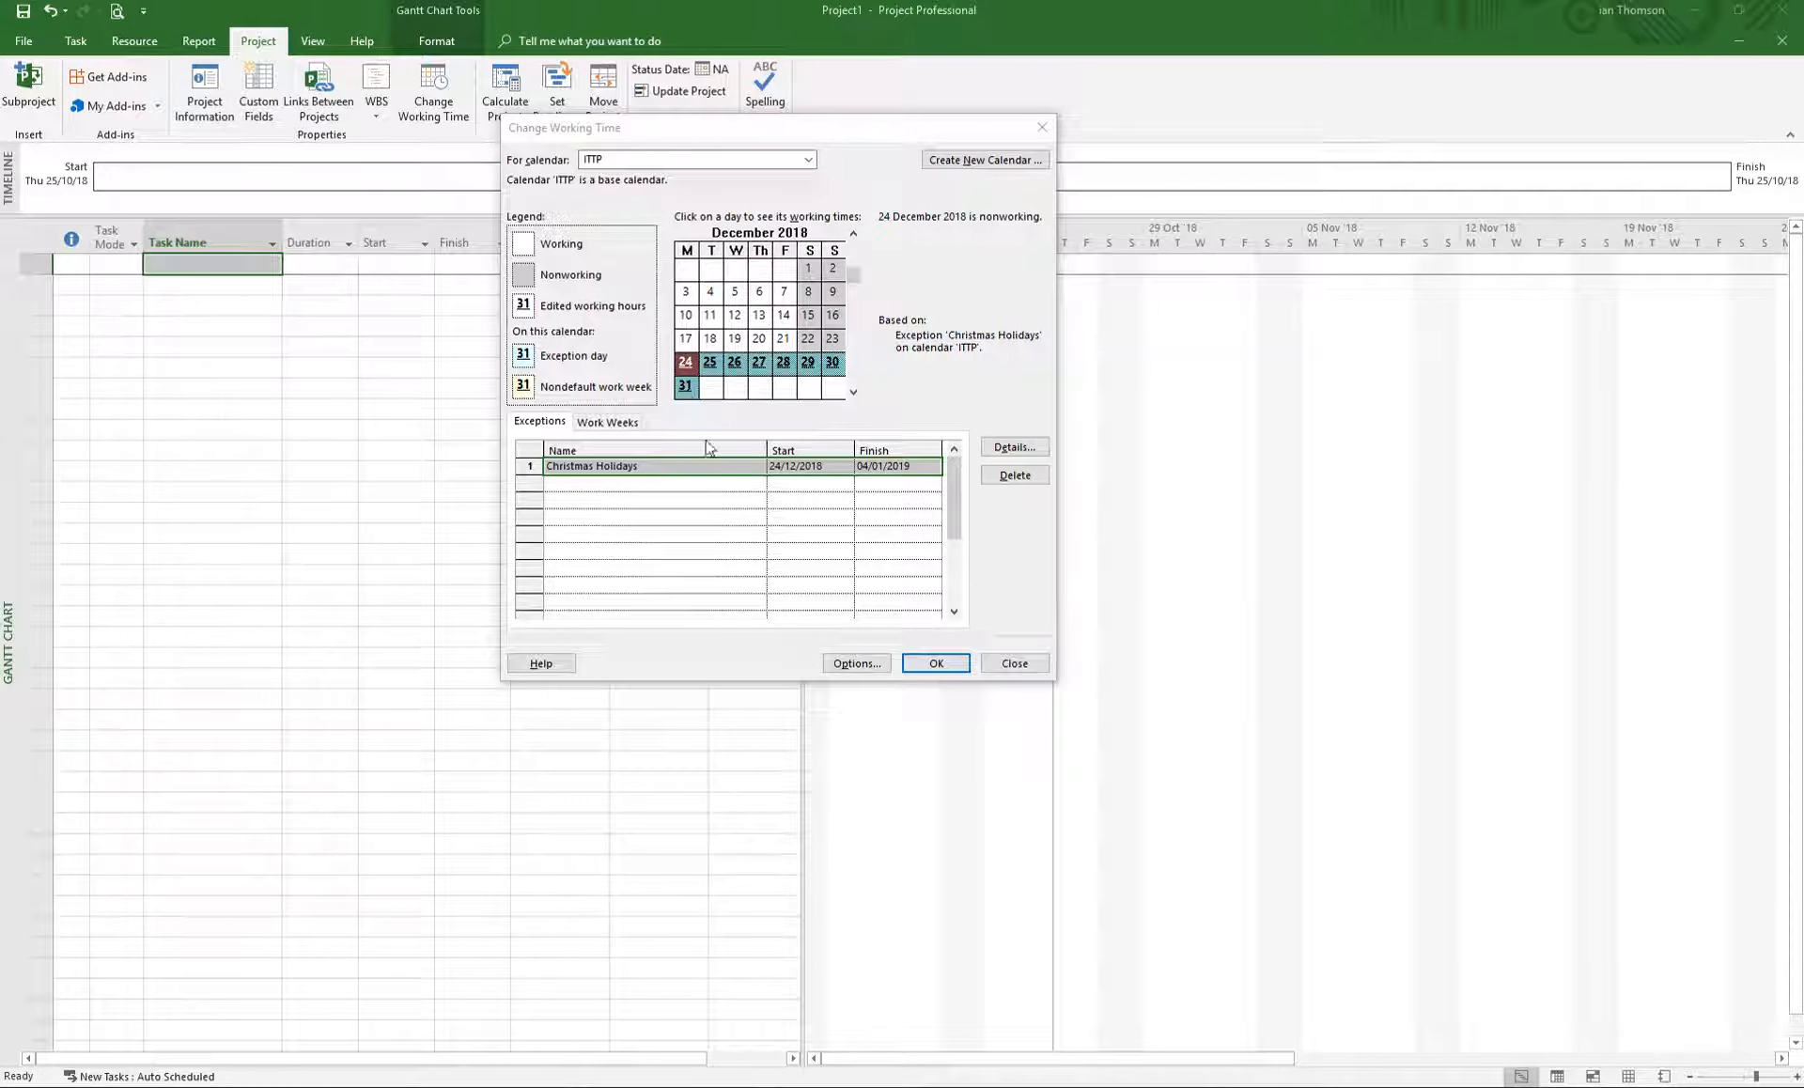
pyautogui.click(936, 663)
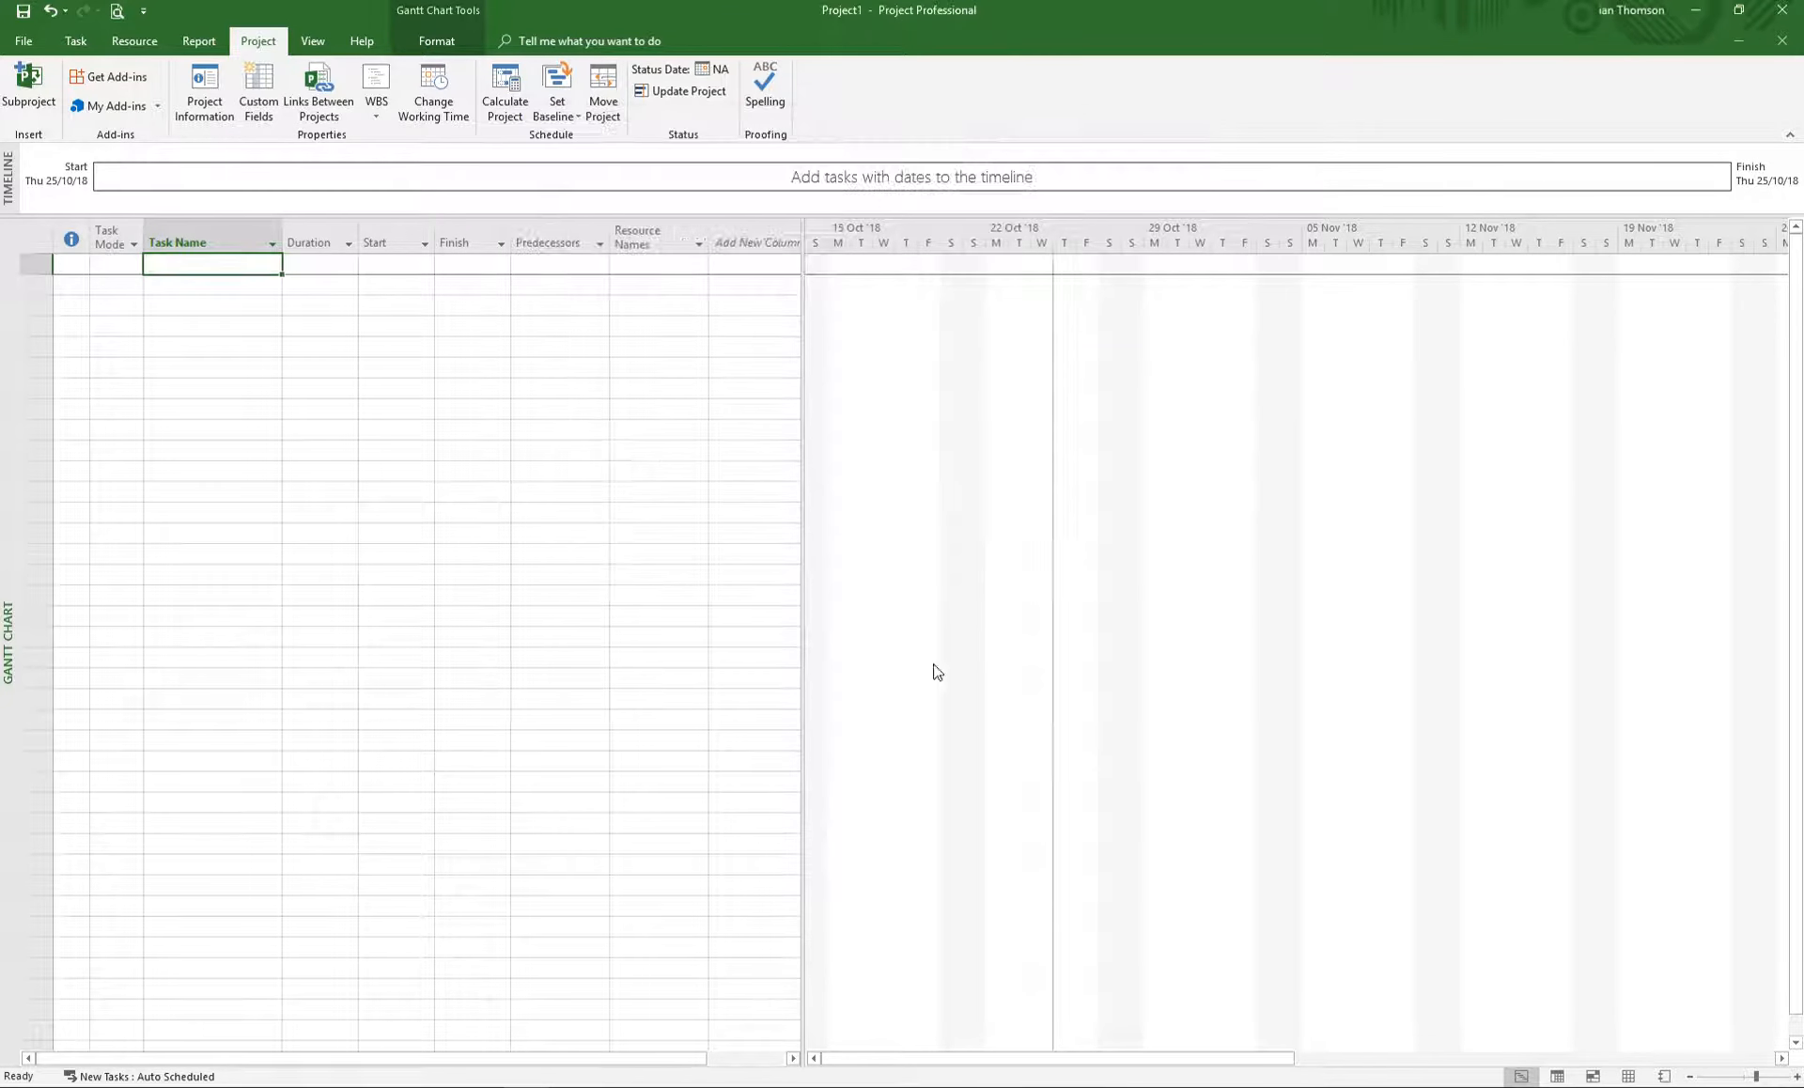